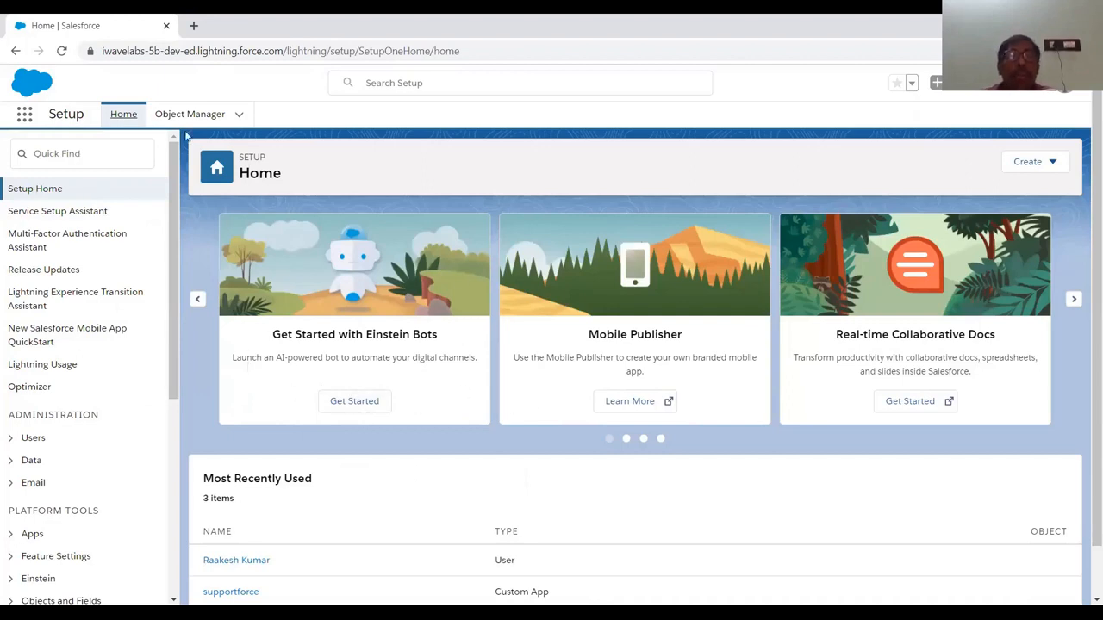
Open the Object Manager to list all standard and custom objects
click(200, 123)
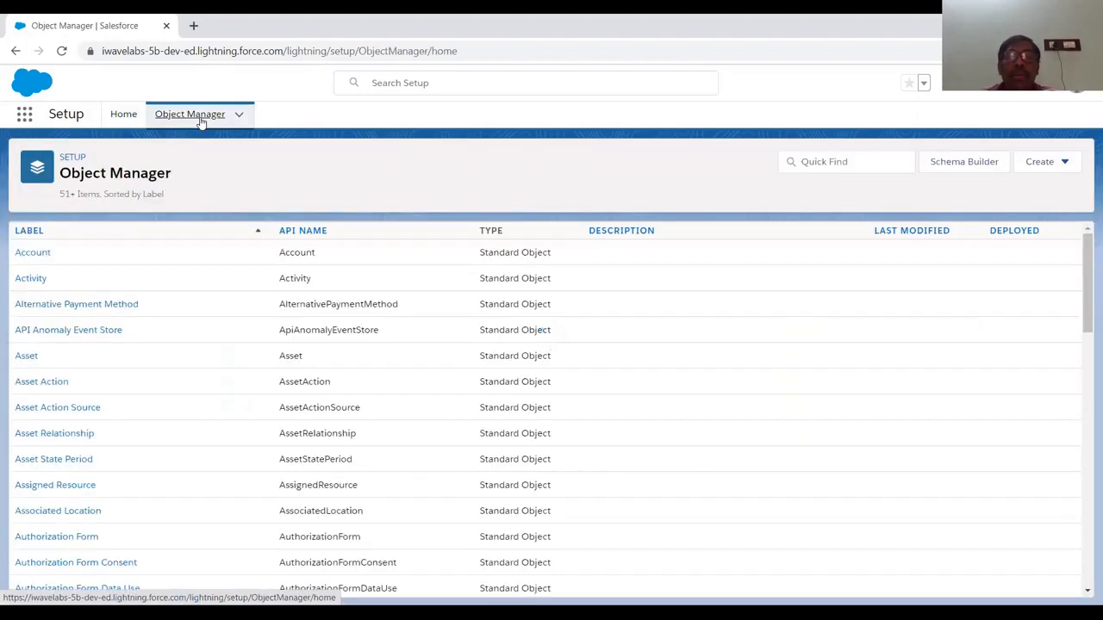
Filter objects by 'user' and open the User object's Fields & Relationships
click(823, 162)
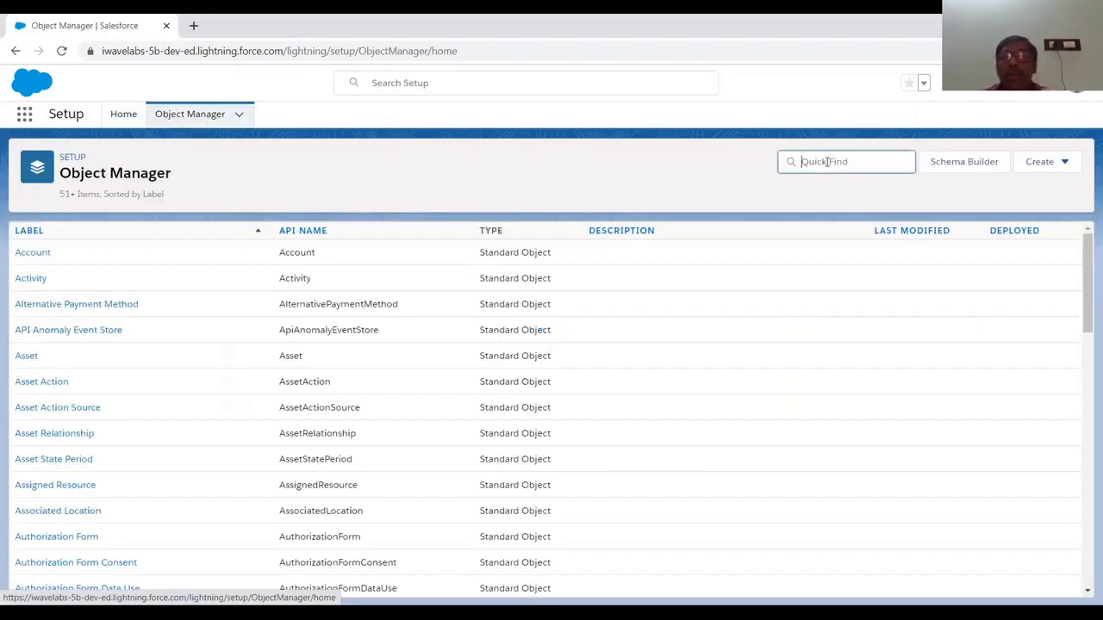
text(user)
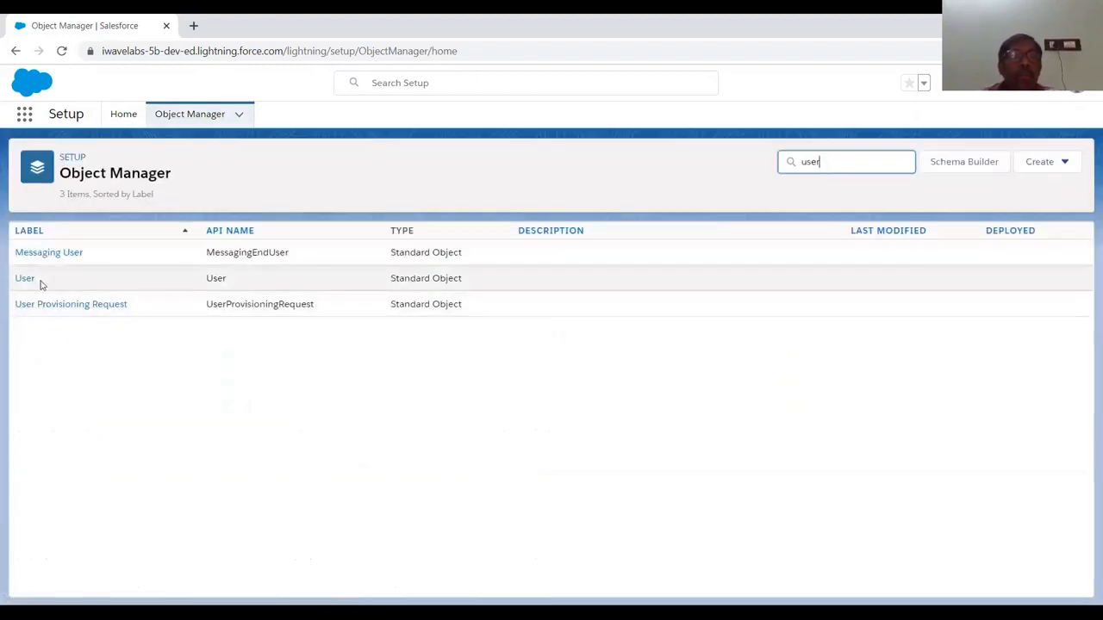
click(28, 282)
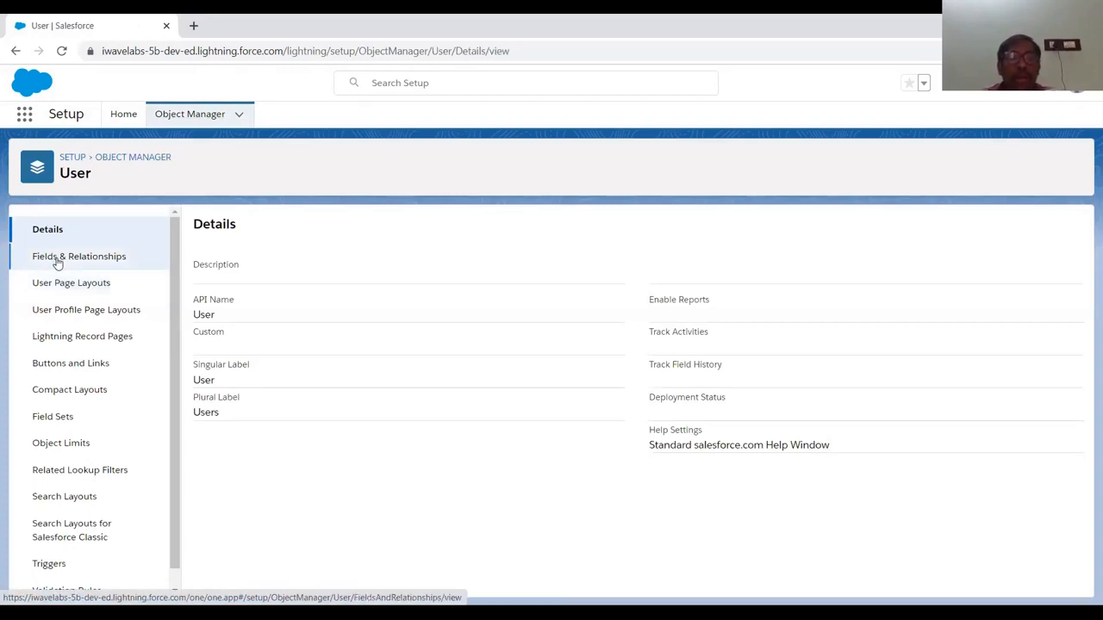
click(57, 260)
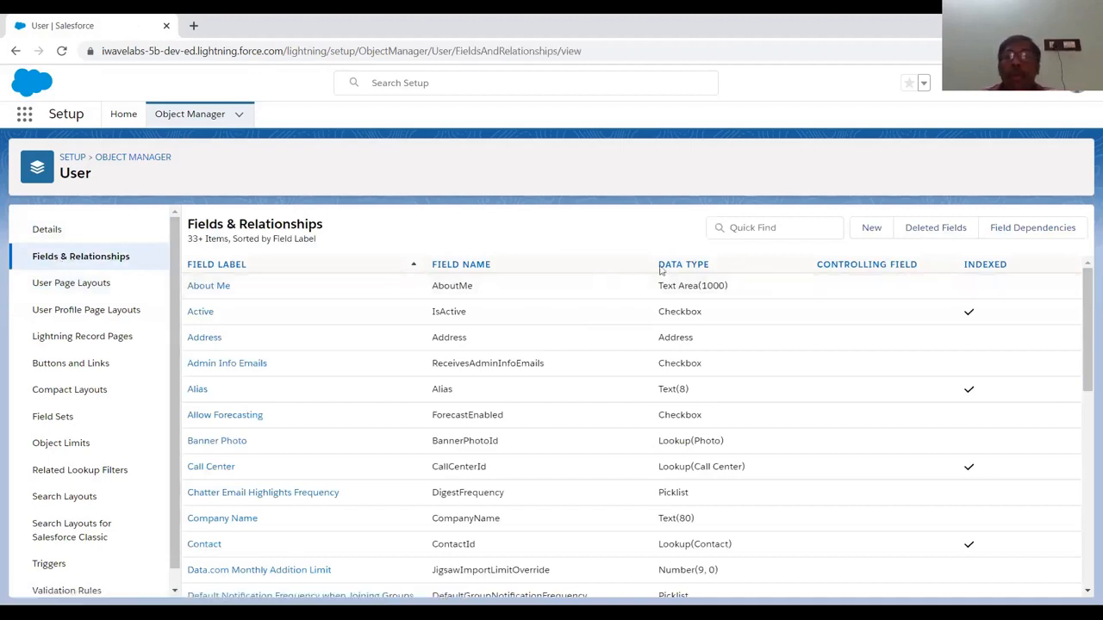
Start a new User field of type Hierarchical Relationship and continue to step 2
click(870, 235)
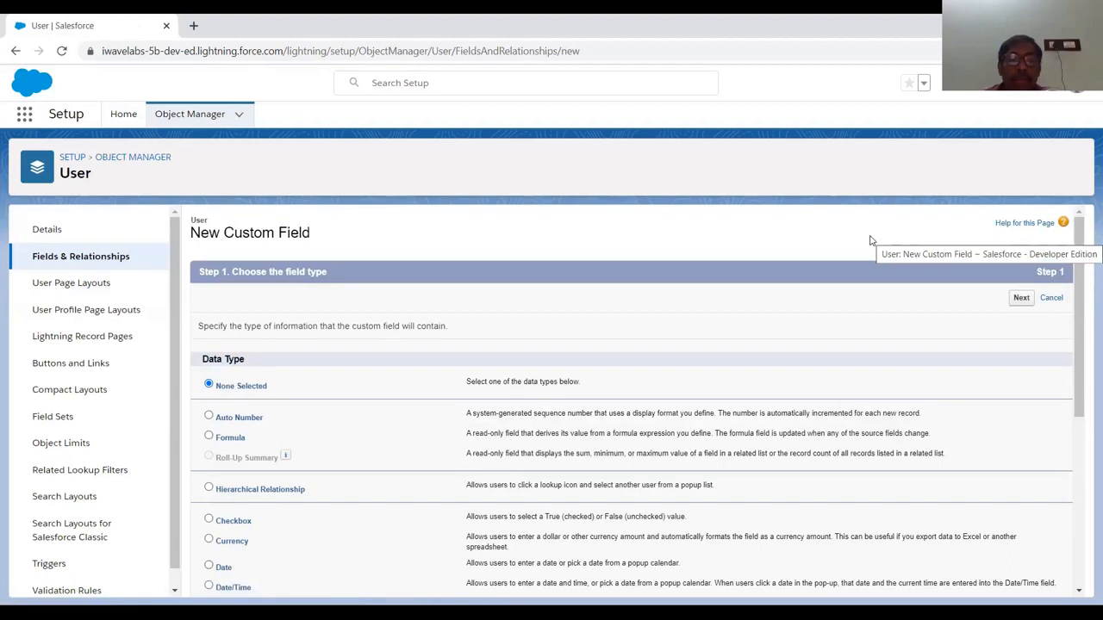
scroll(870, 241, down, 2)
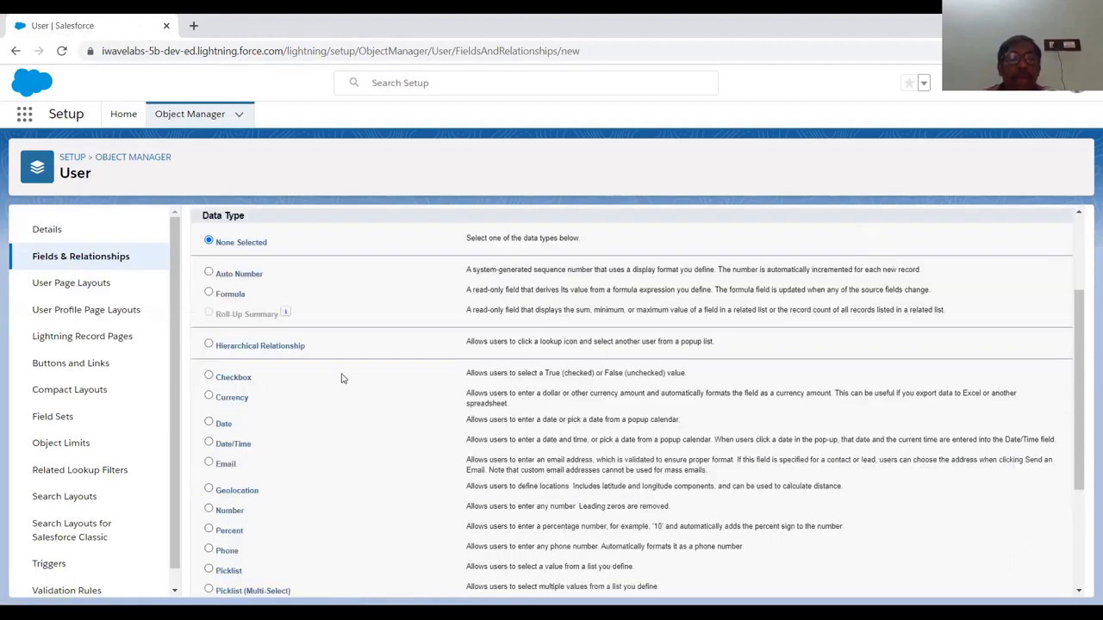
click(209, 345)
scroll(435, 401, up, 2)
click(1021, 298)
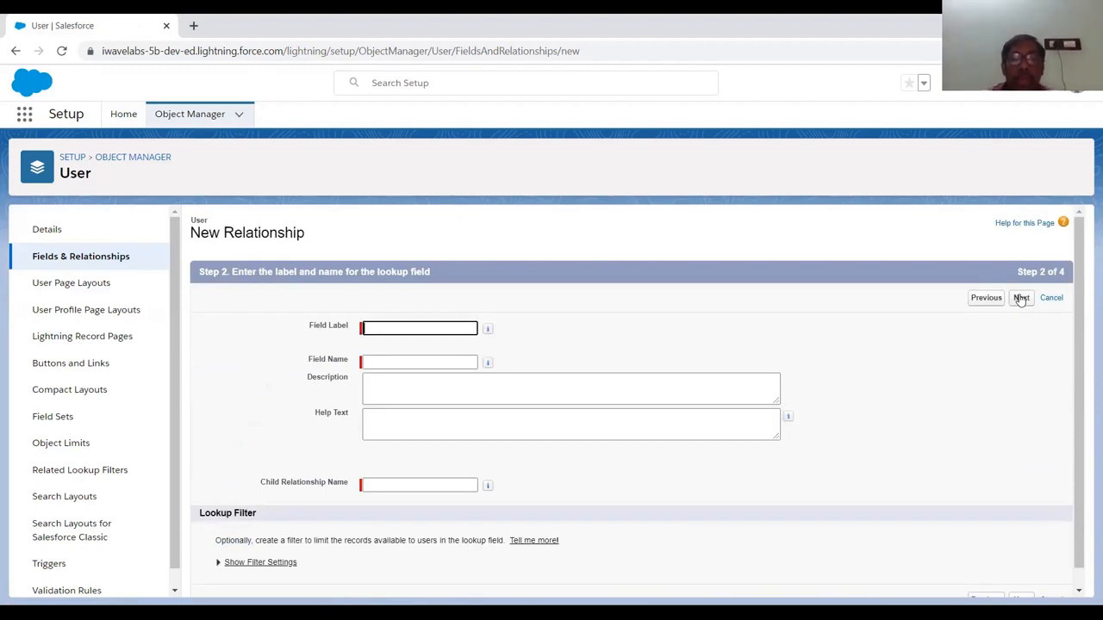
Submit label 'HR Manager' with child relationship HR_Manager, which Salesforce rejects as duplicates
text(HR)
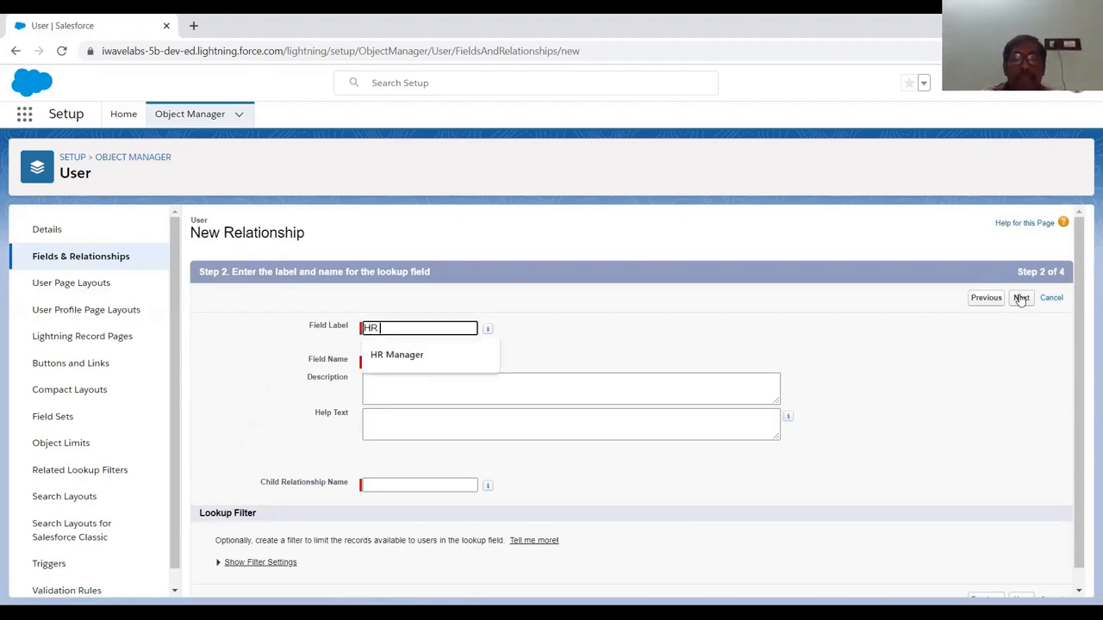
text( Manage)
text(r)
key(Tab)
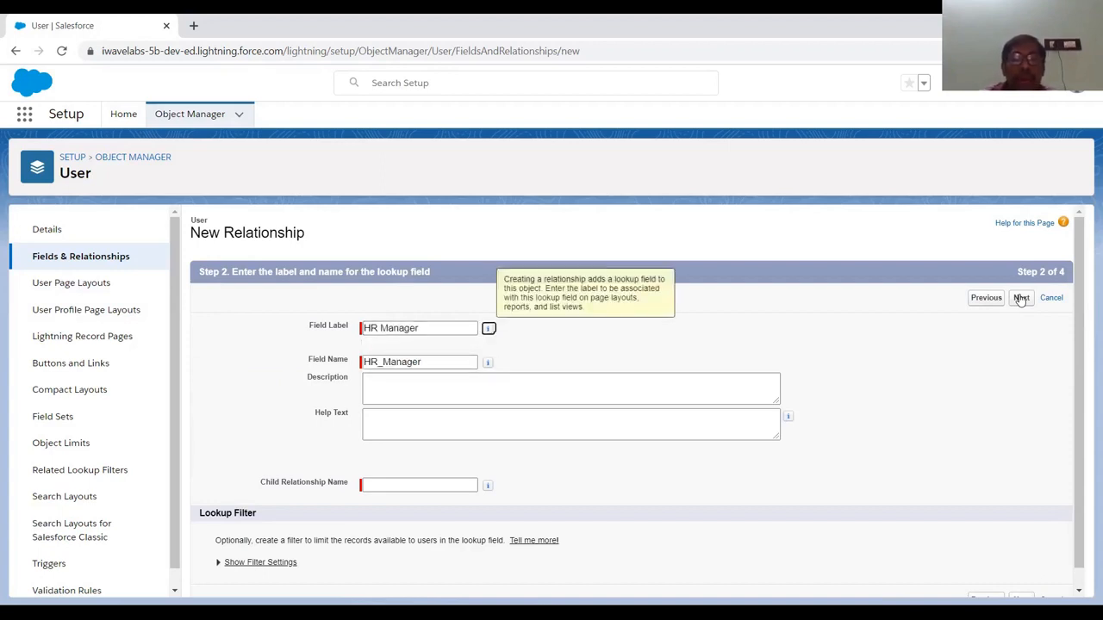
click(395, 488)
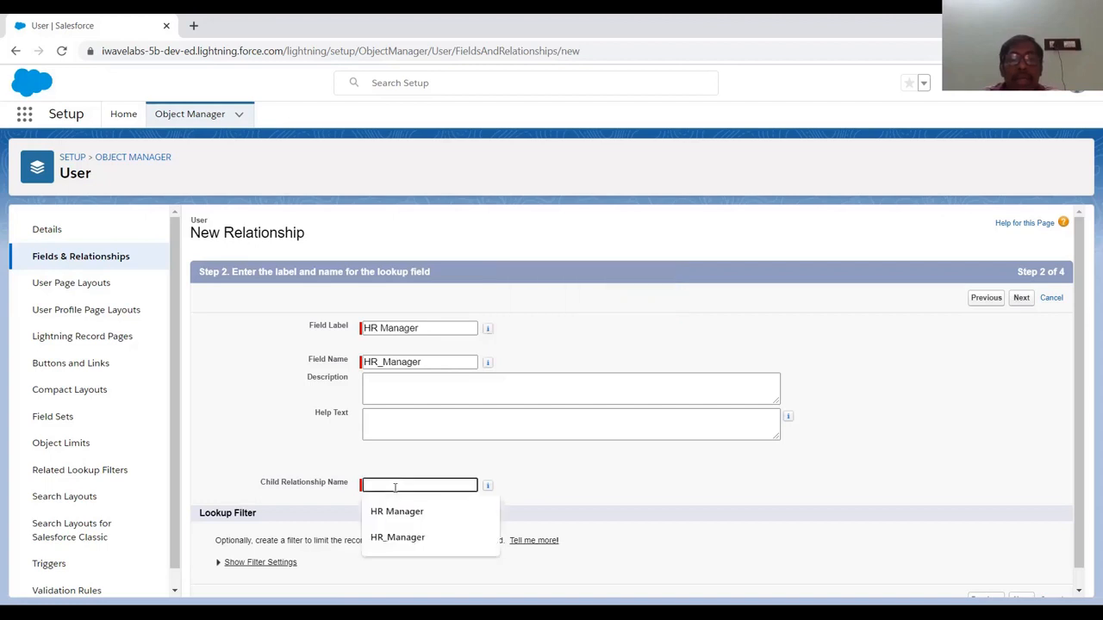
click(402, 539)
scroll(499, 488, down, 1)
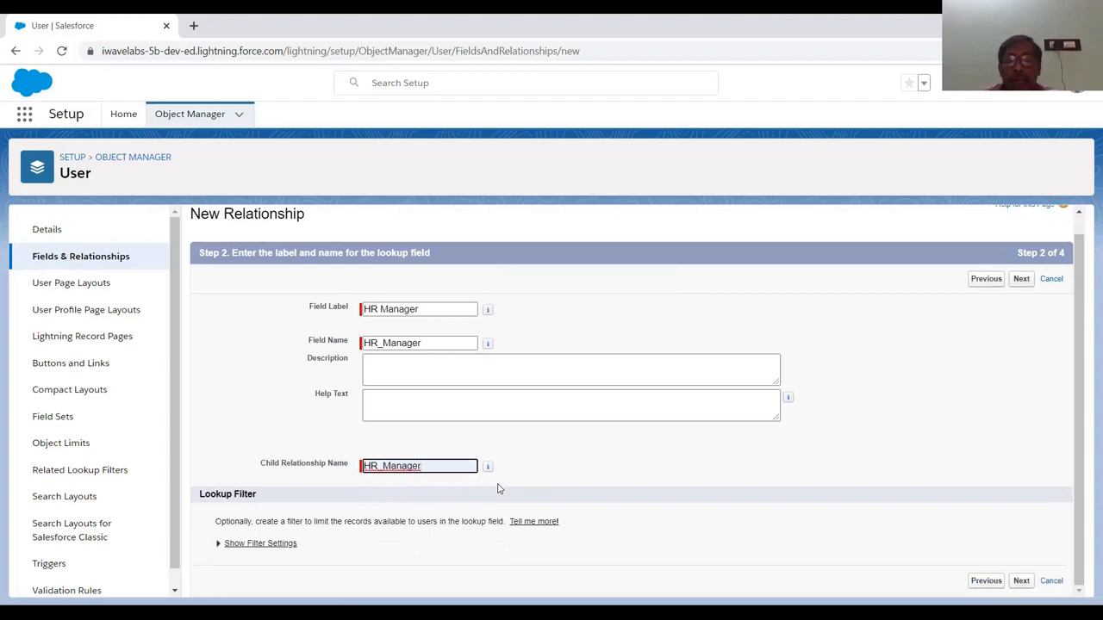
scroll(635, 473, up, 1)
click(1021, 297)
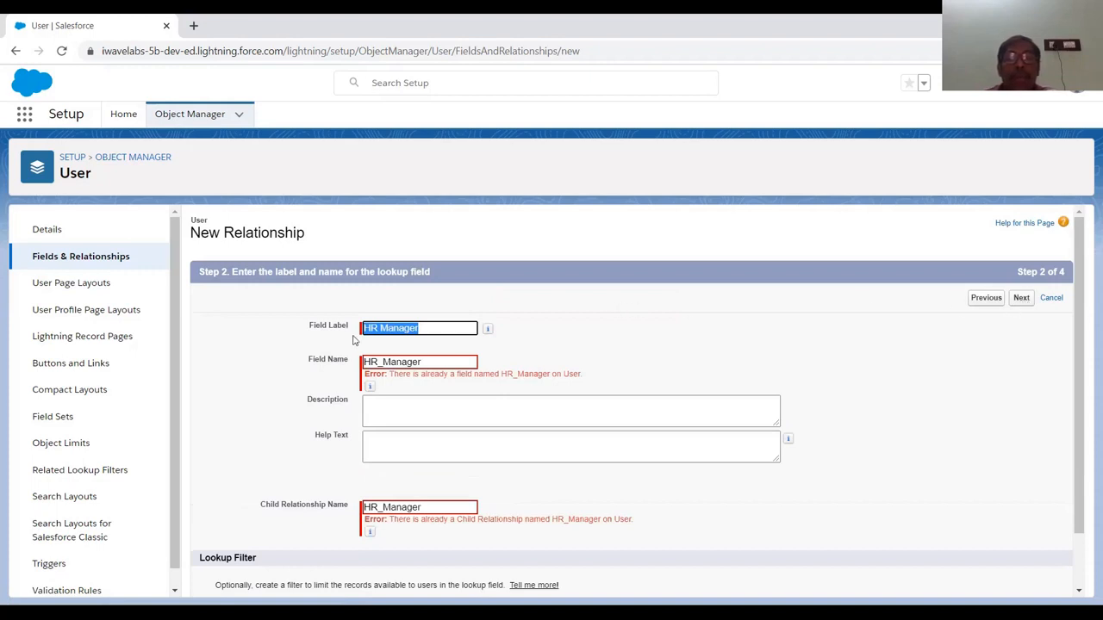
Change the label to 'GM Manager', clear the old names, and regenerate field name GM_Manager
click(449, 329)
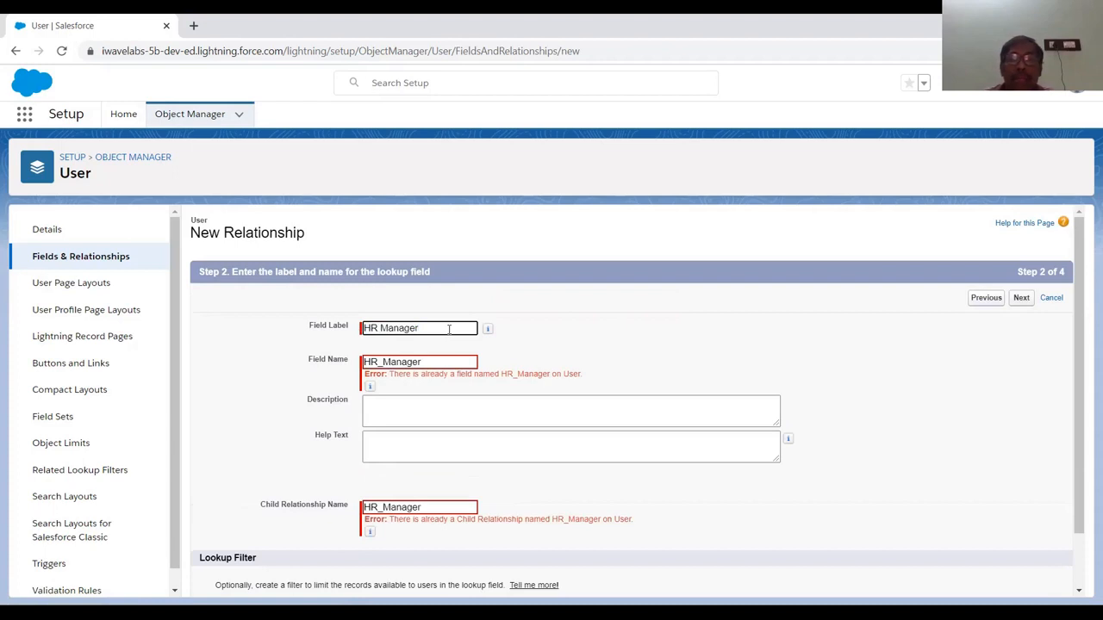
key(Left)
key(Left)
key(Left)
key(Left)
key(Left)
key(Left)
key(BackSpace)
key(BackSpace)
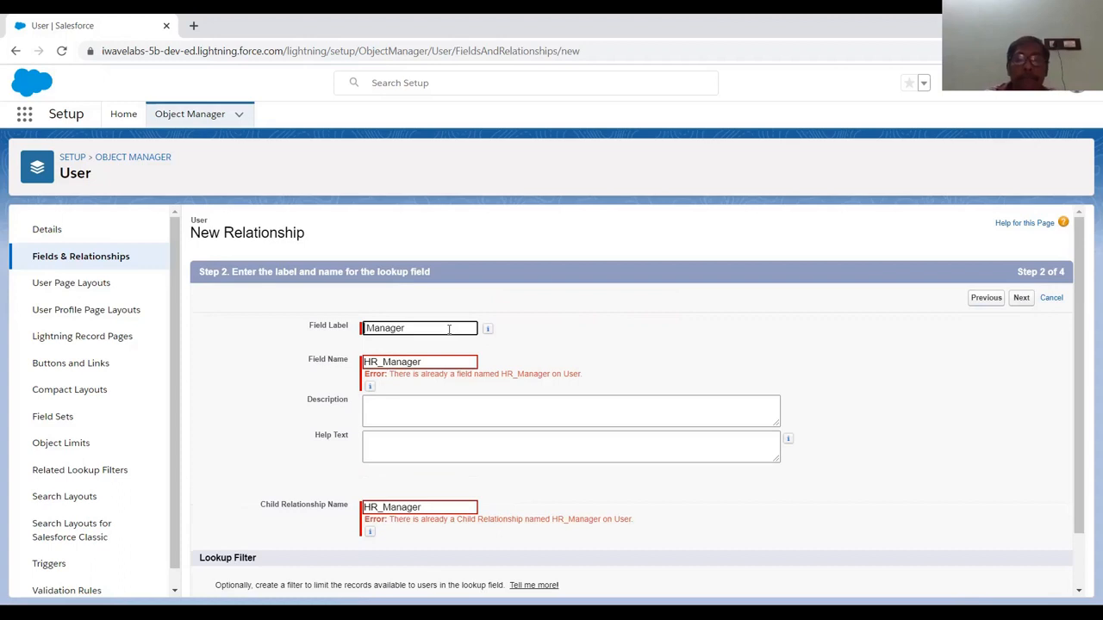
text(GM)
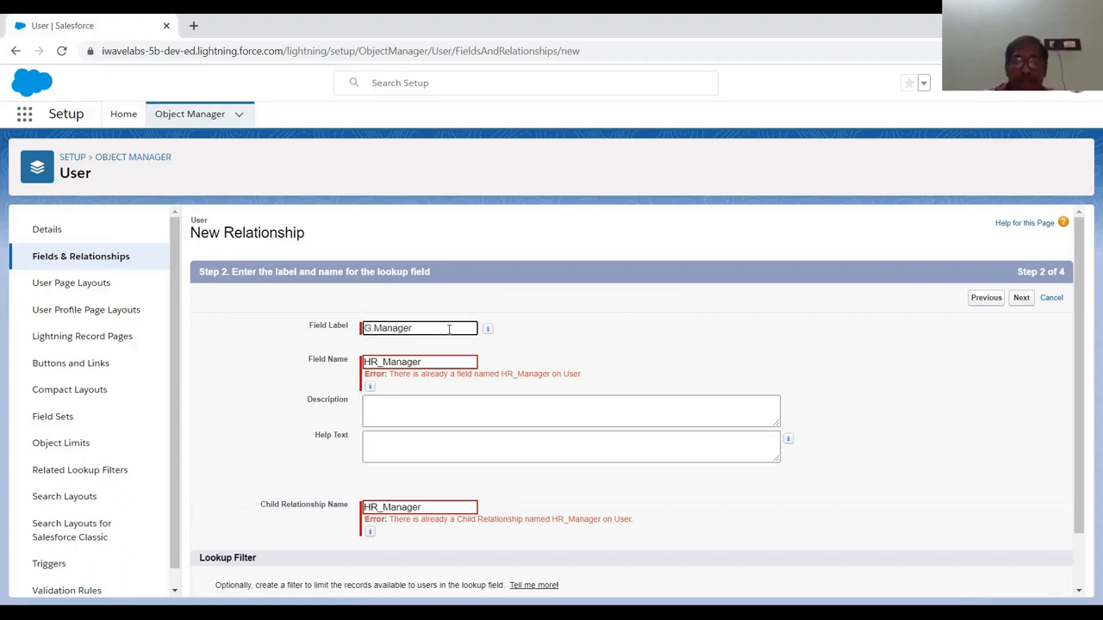
key(Tab)
key(BackSpace)
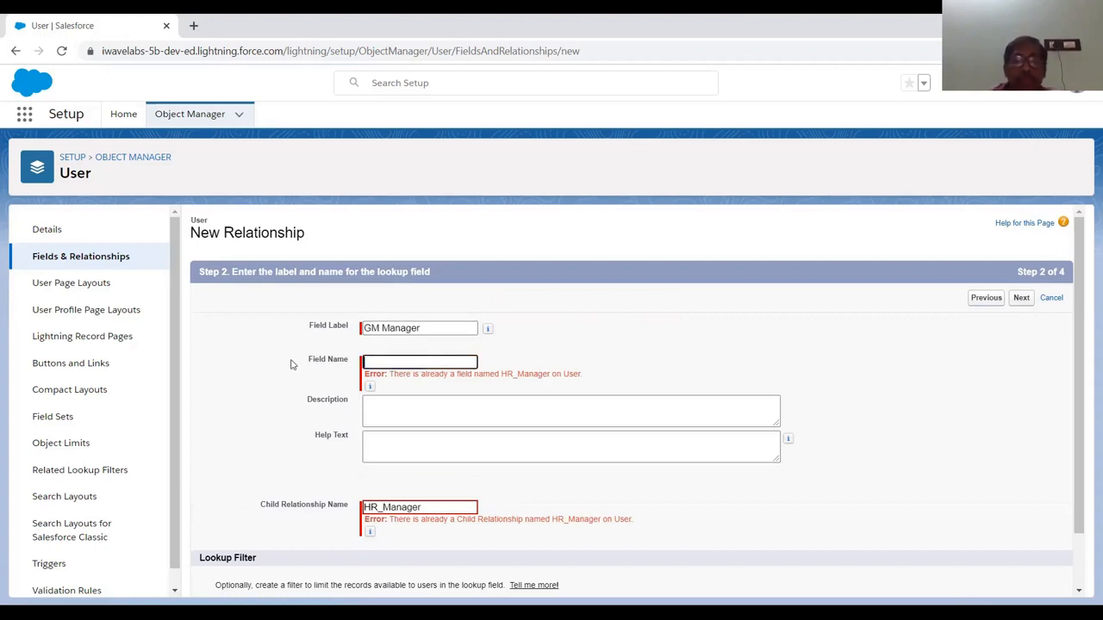
drag(422, 509, 358, 514)
key(BackSpace)
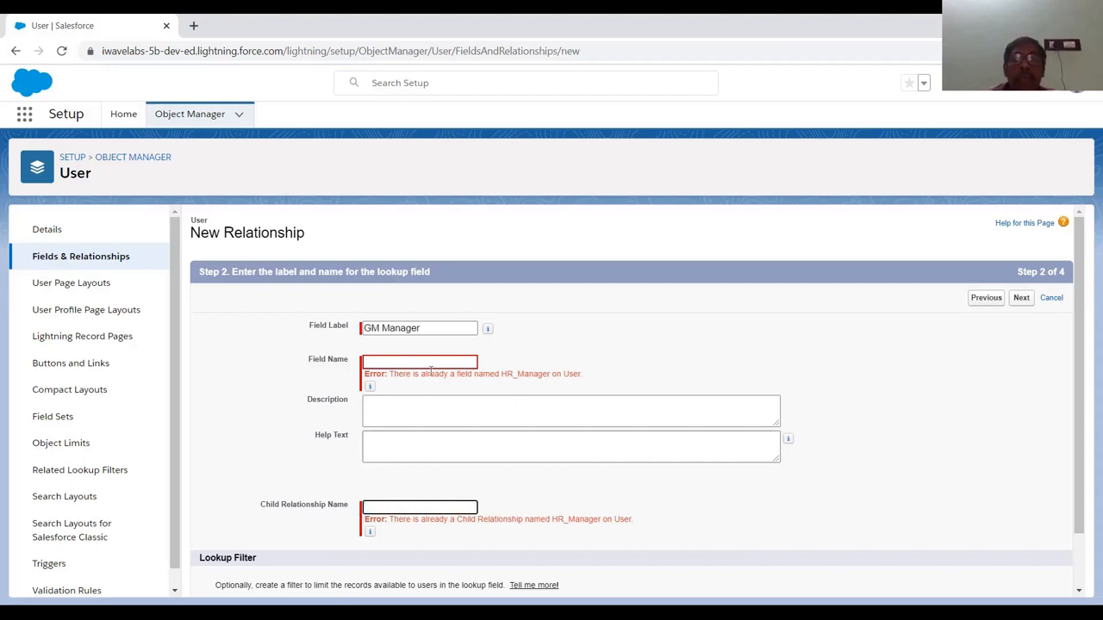
click(443, 328)
key(Tab)
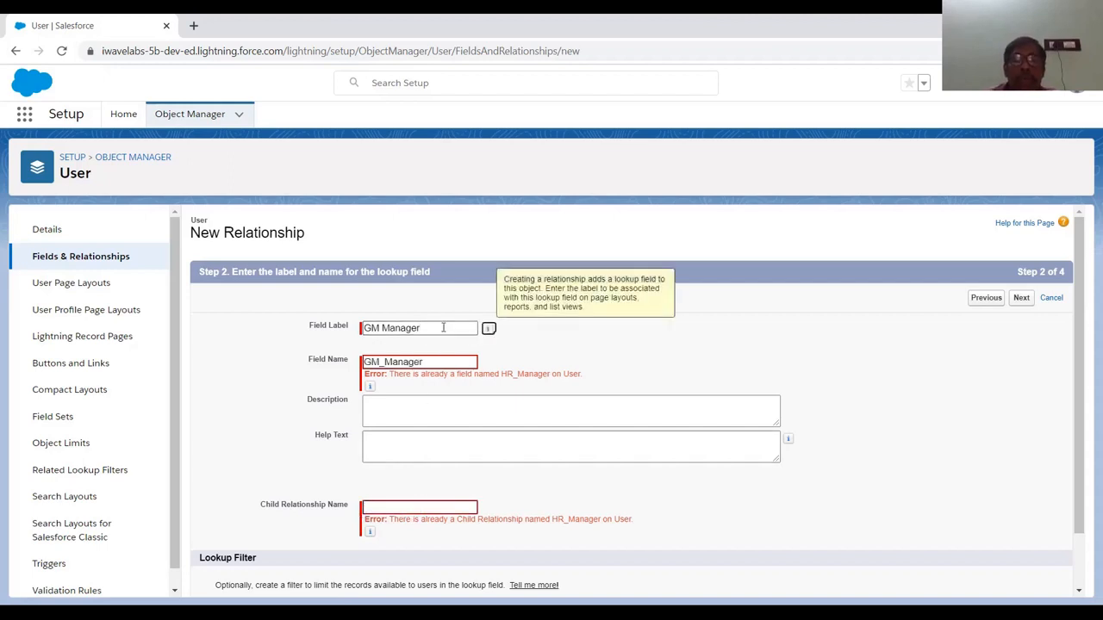
Set the child relationship name to GM_Manager and submit the step
click(408, 512)
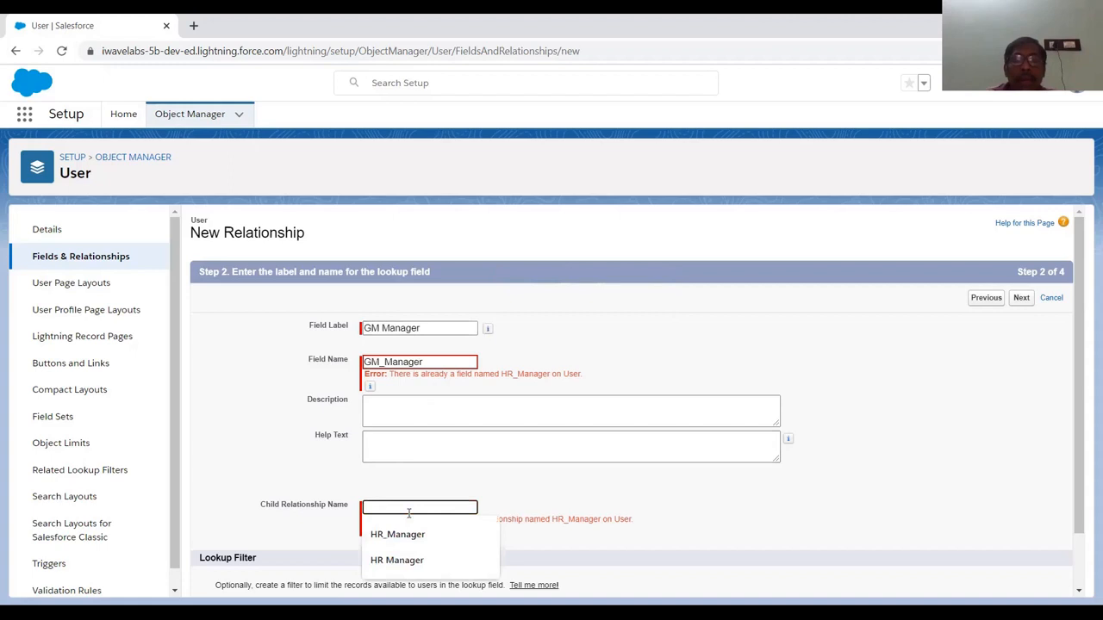
text(GM)
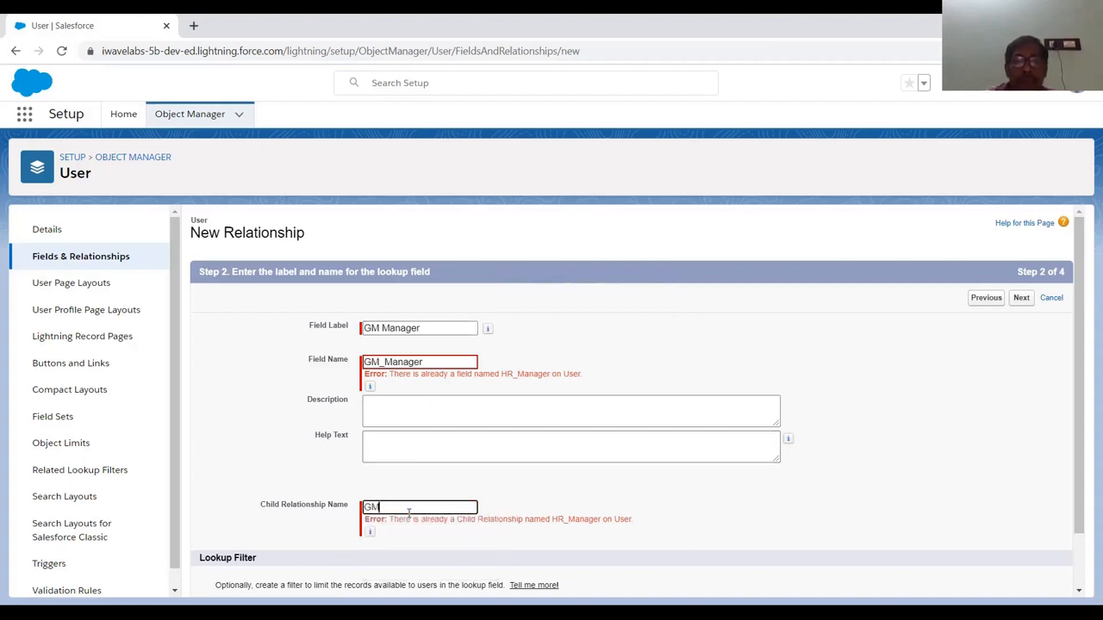
text(_M)
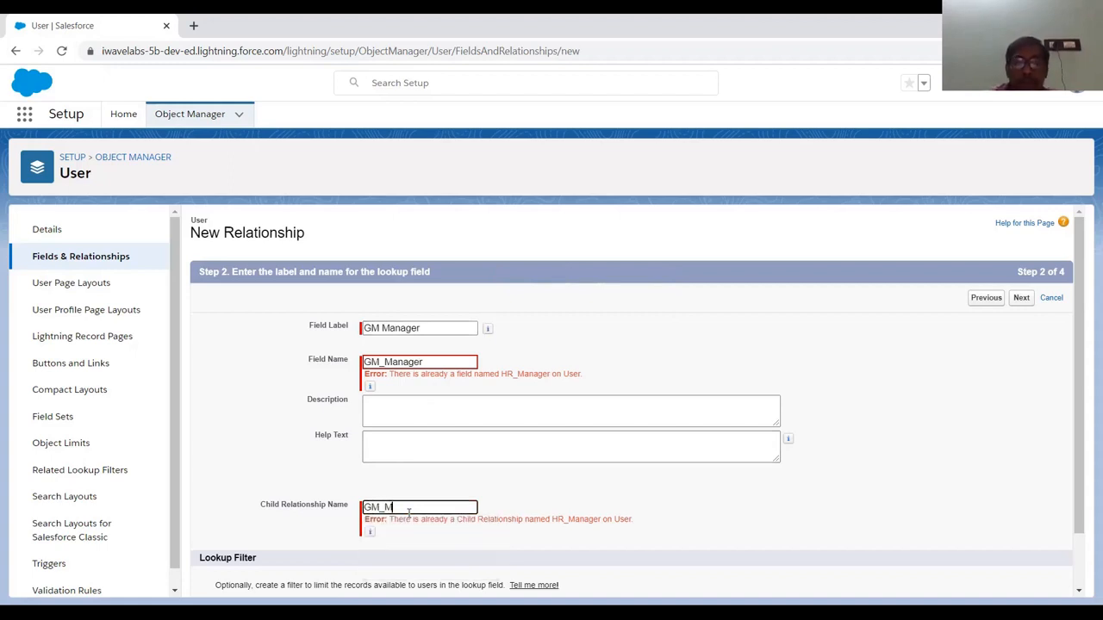
text(anager)
key(Tab)
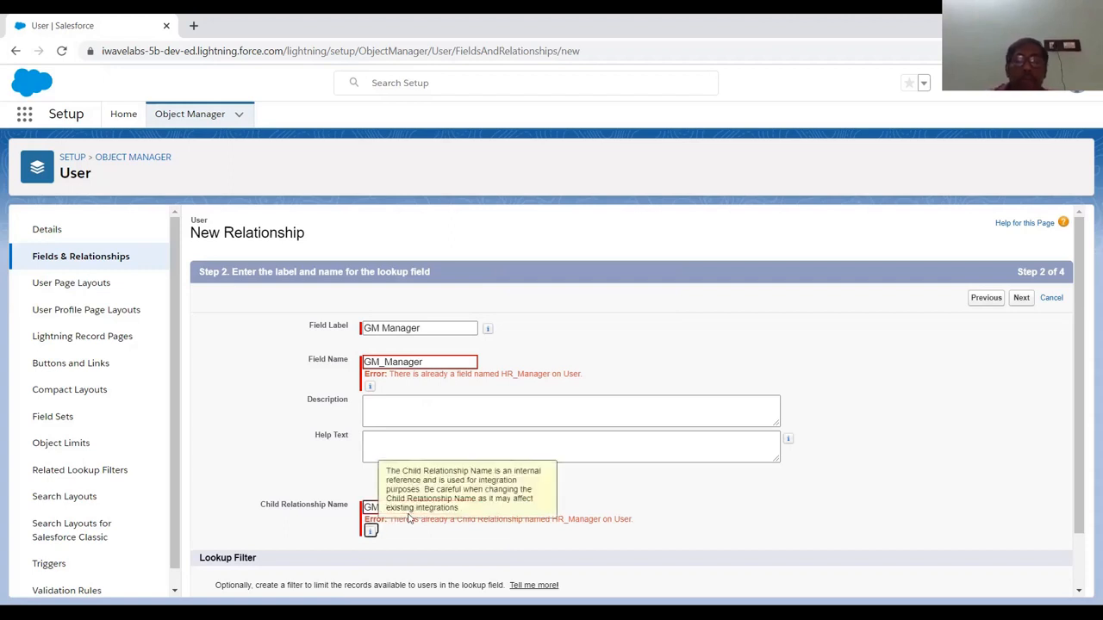
click(1021, 298)
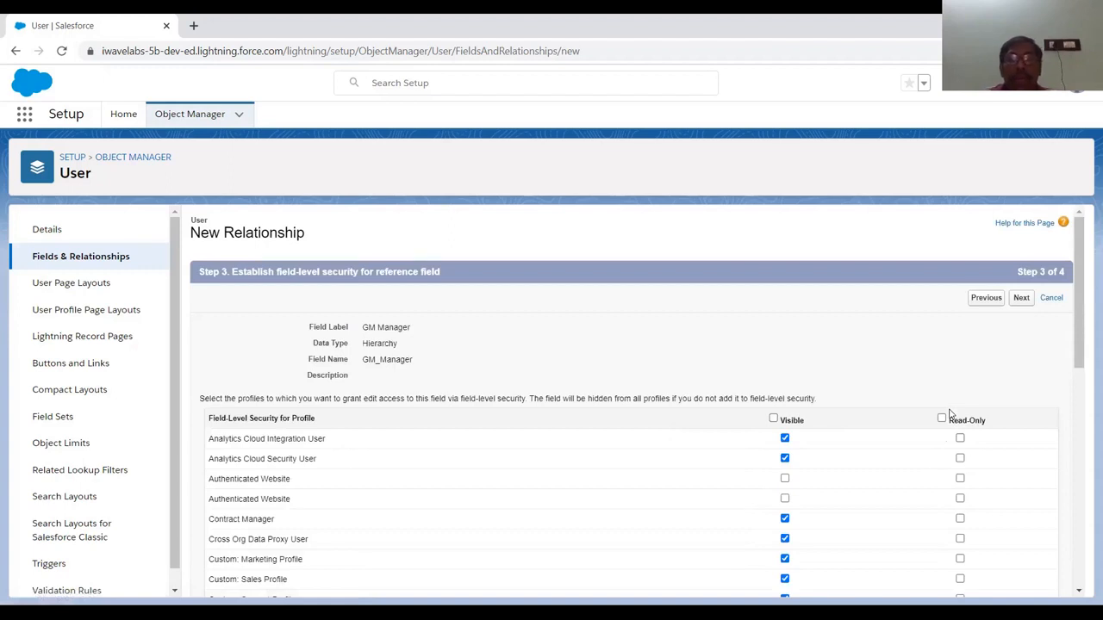
Make GM Manager visible to all profiles and continue to step 4
scroll(950, 413, down, 1)
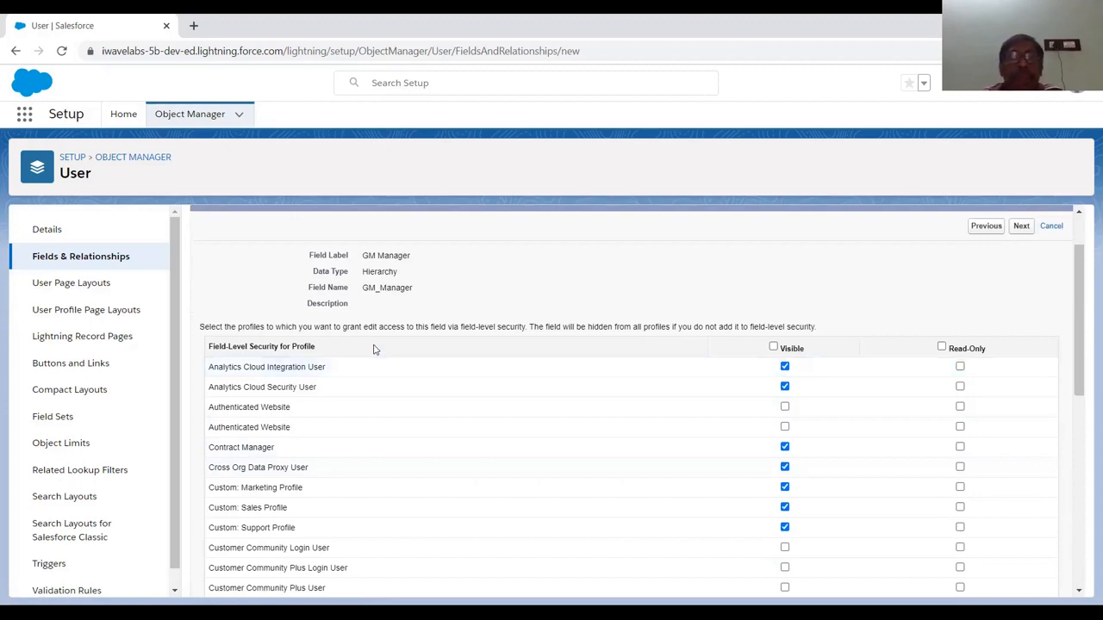
click(773, 348)
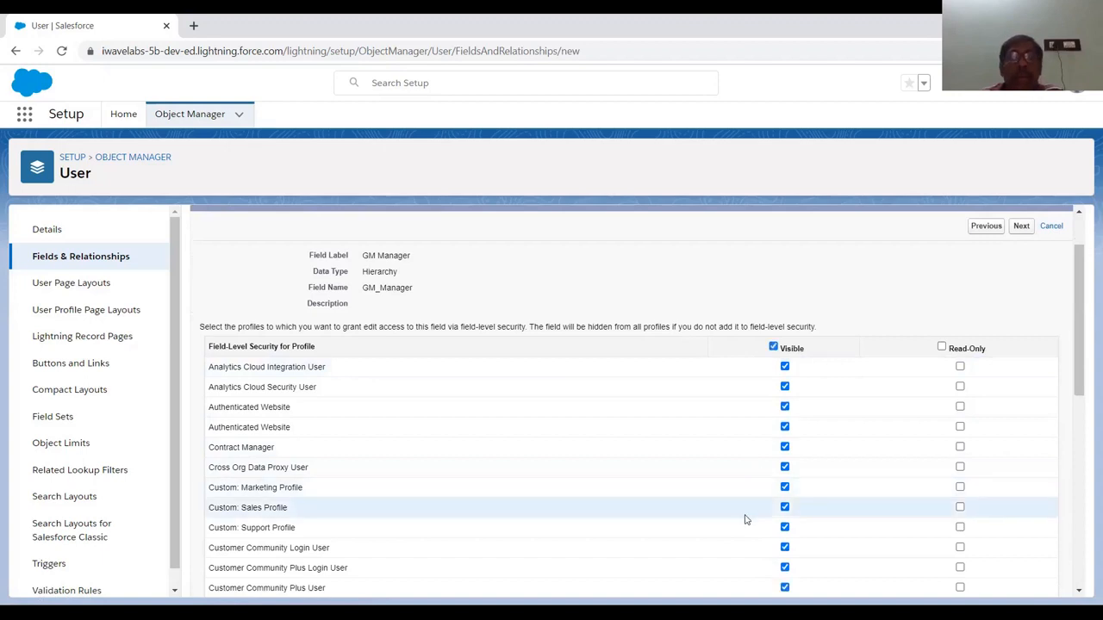
scroll(746, 519, down, 5)
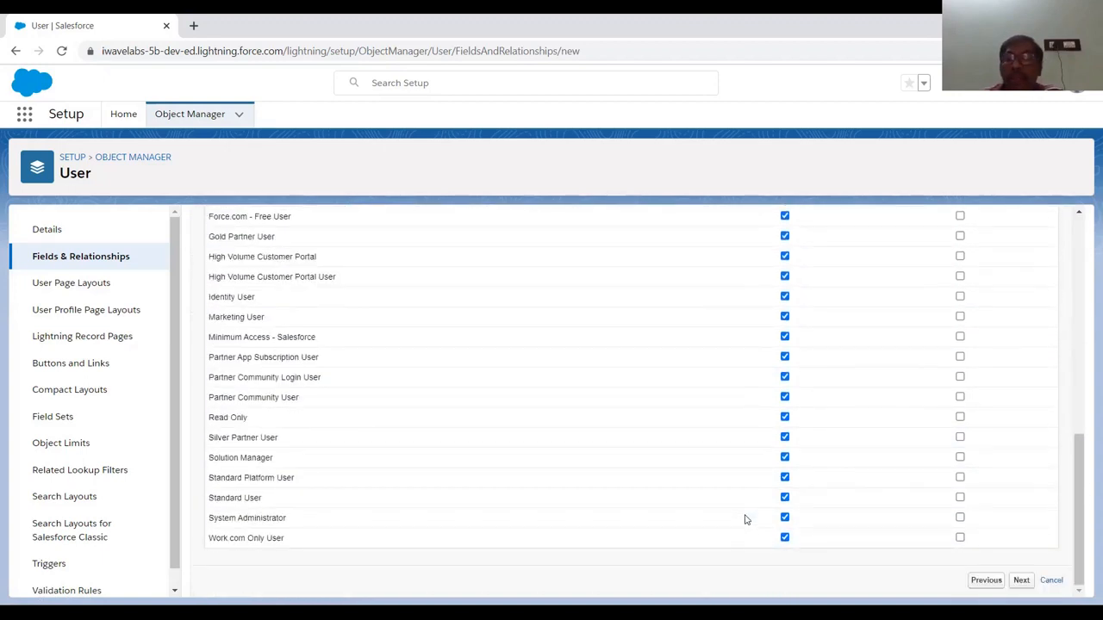
click(1020, 581)
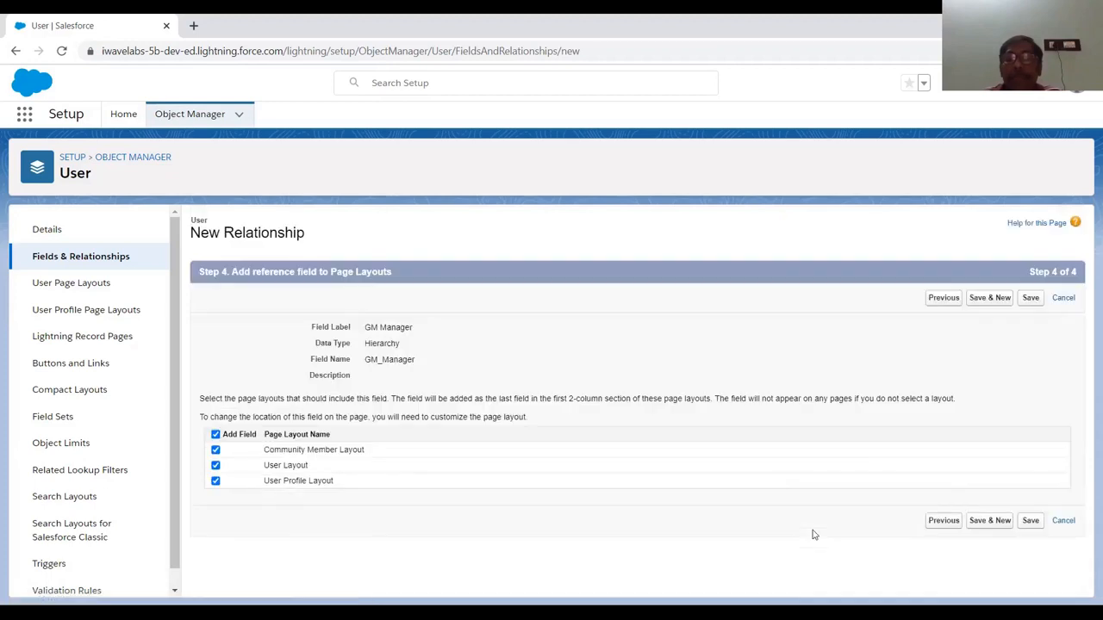
Save the GM Manager field with all three User page layouts included
click(1034, 528)
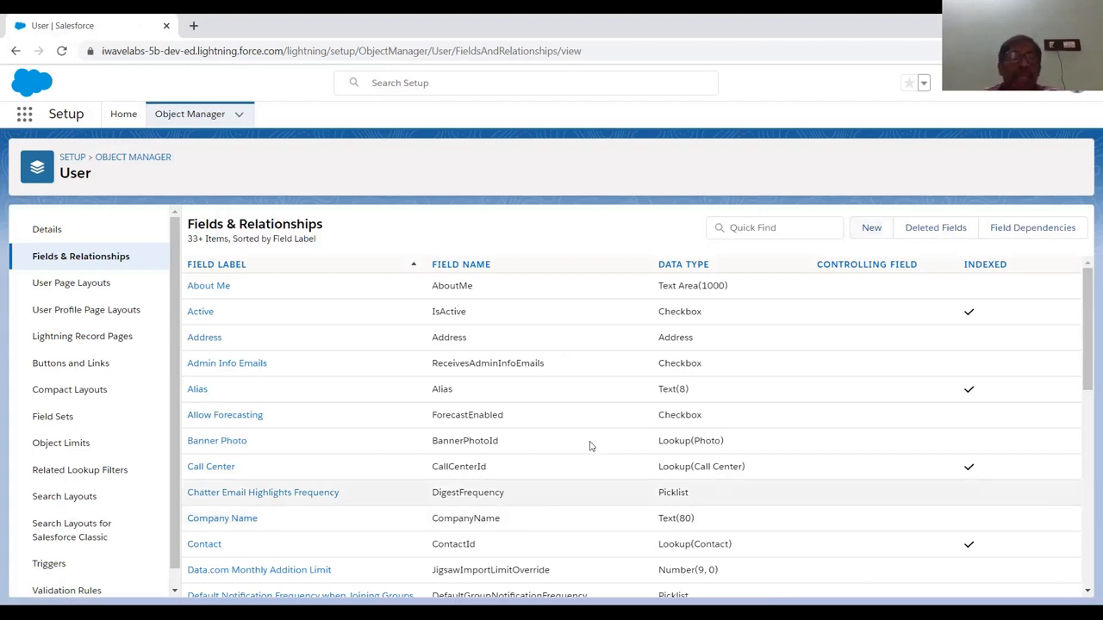
From Setup Home, search Quick Find for 'user' and open the All Users list
click(128, 114)
click(64, 150)
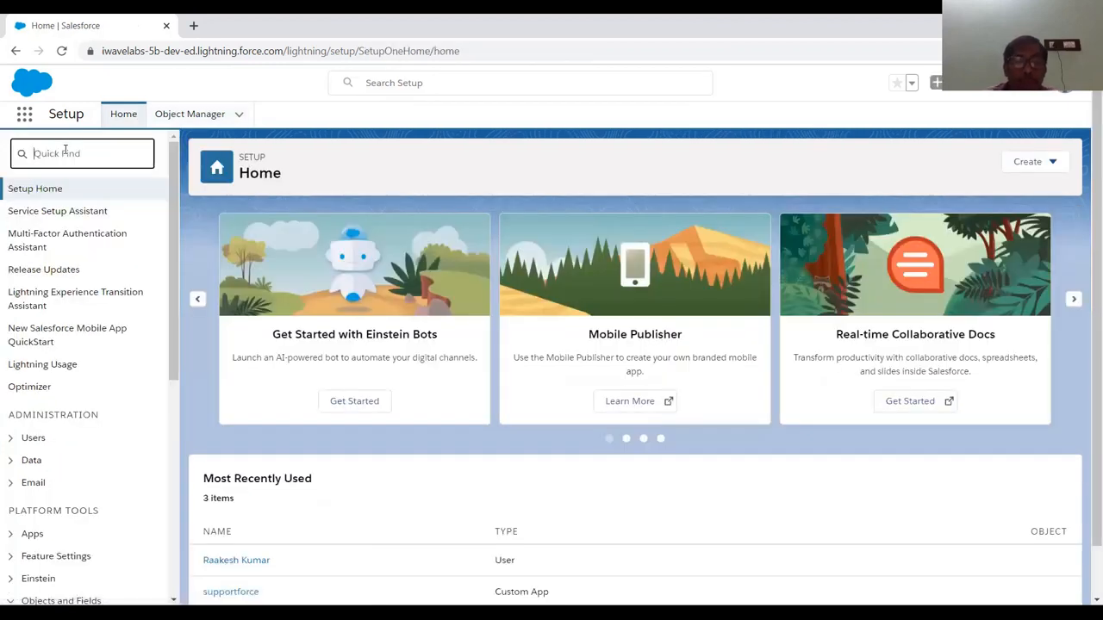
text(us)
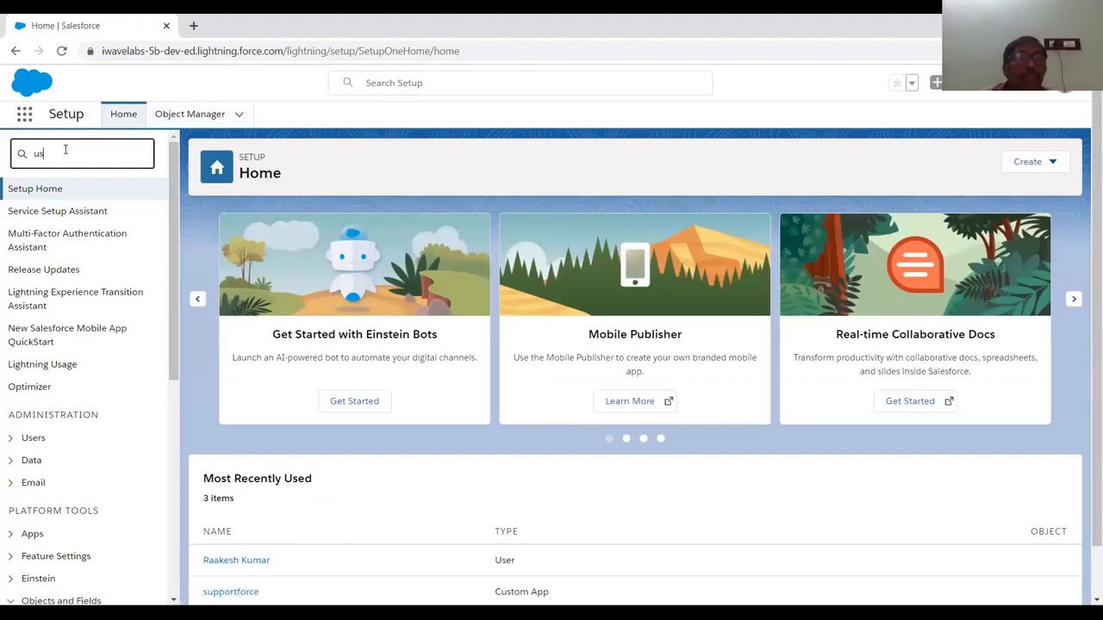
text(er)
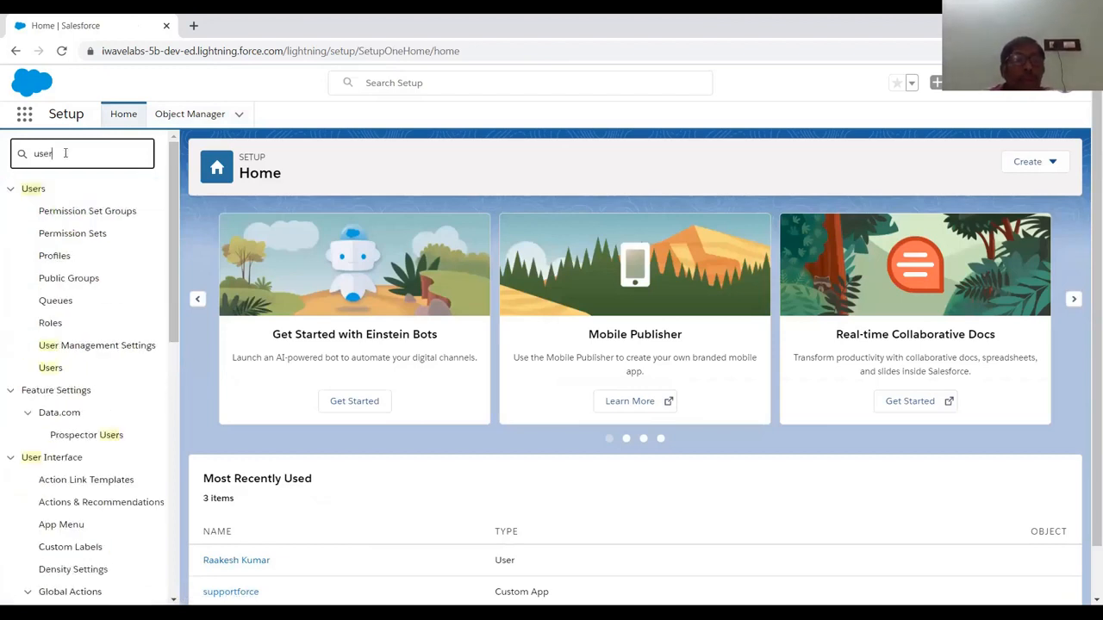
click(51, 369)
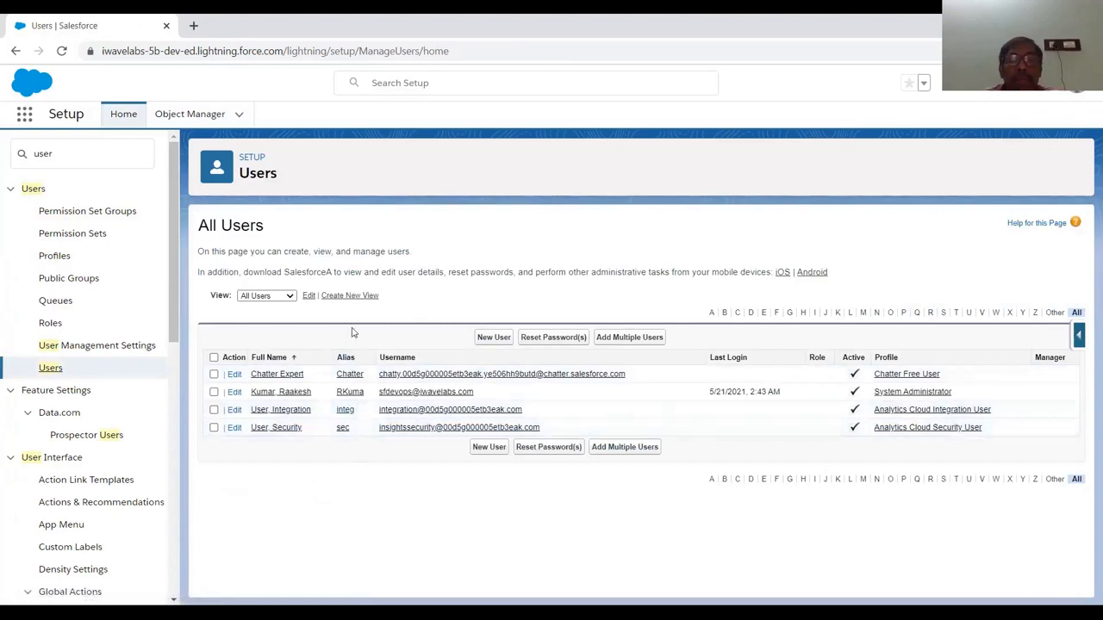
Start a new user and enter the first and last name
click(486, 338)
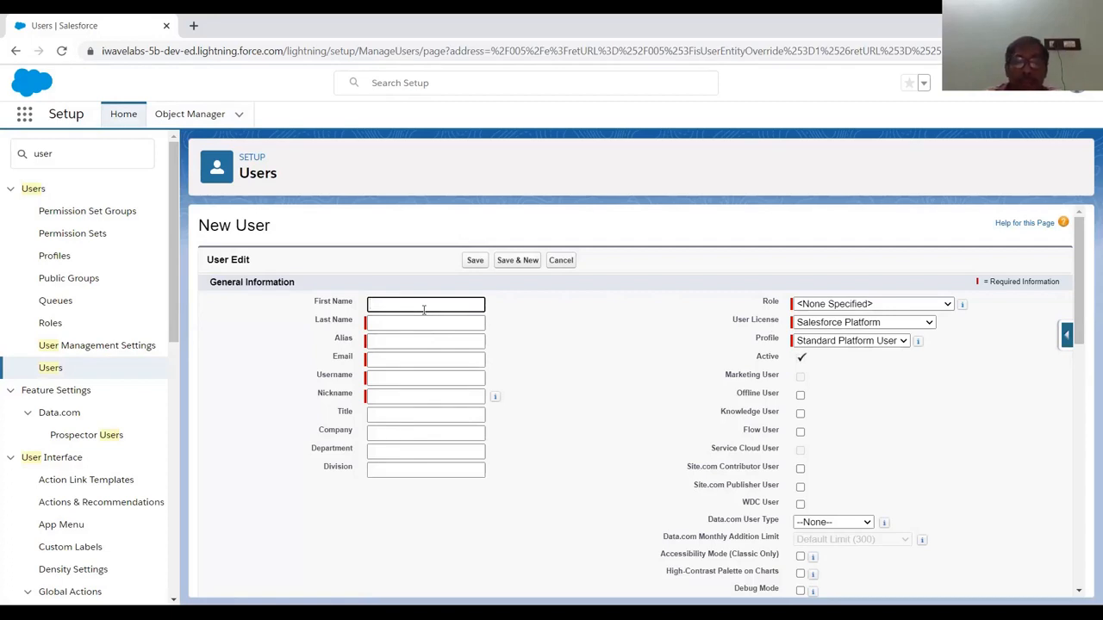
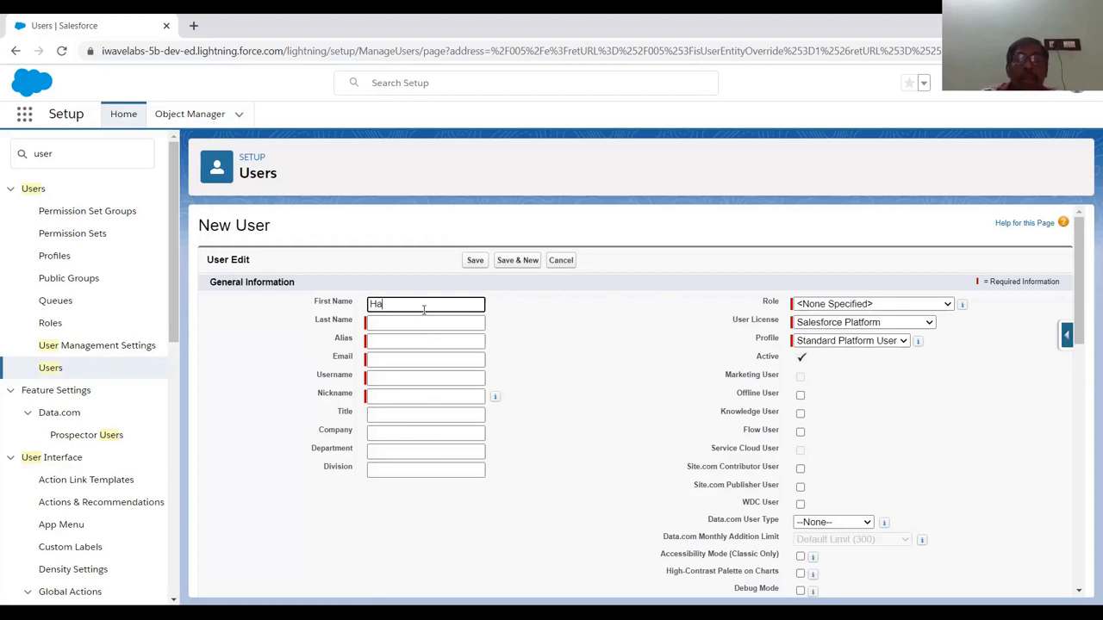
key(Tab)
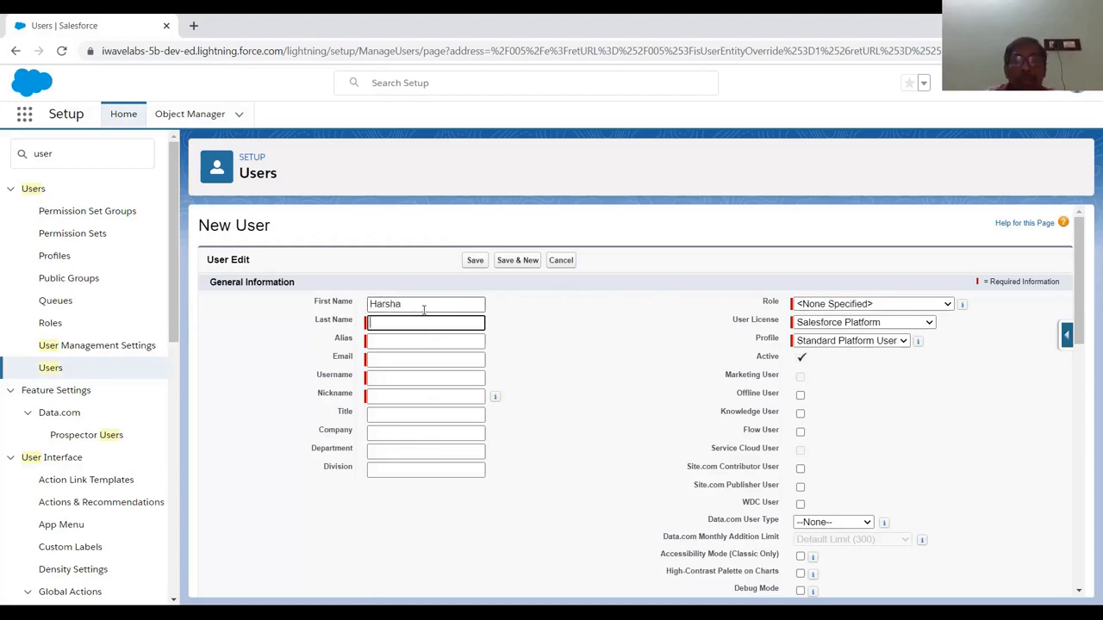
key(Tab)
key(Tab)
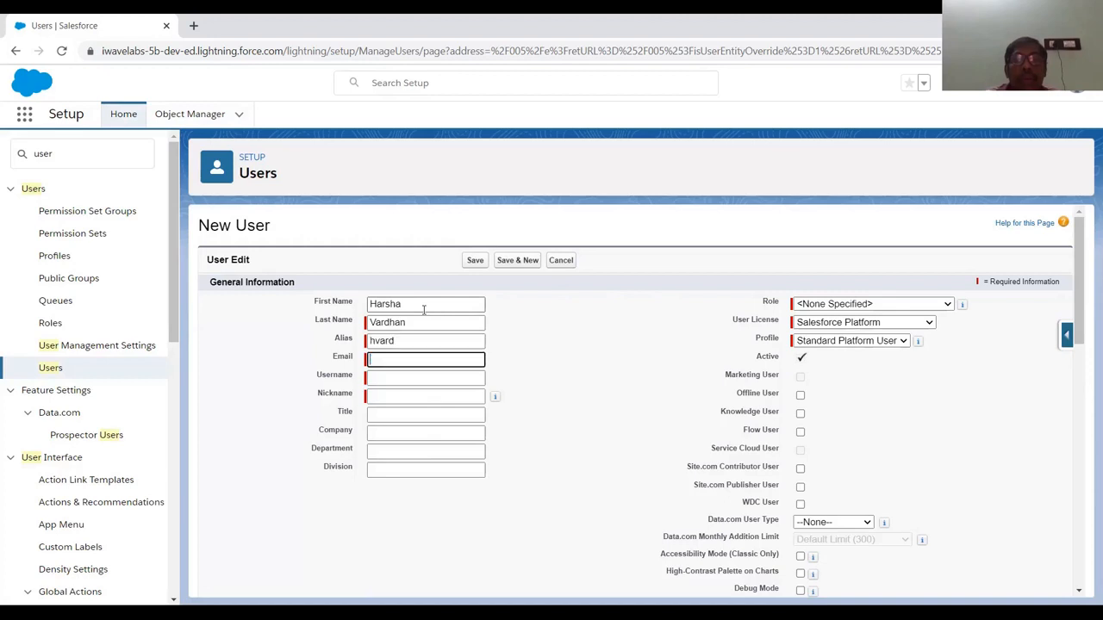
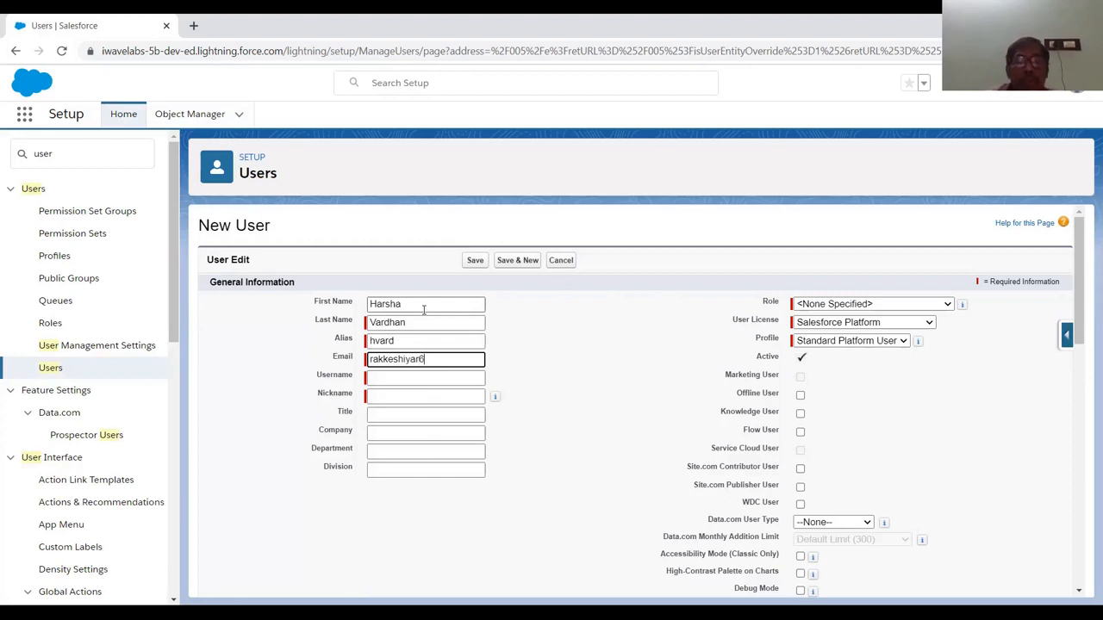
Fill in the user's e-mail address, username and nickname
key(Tab)
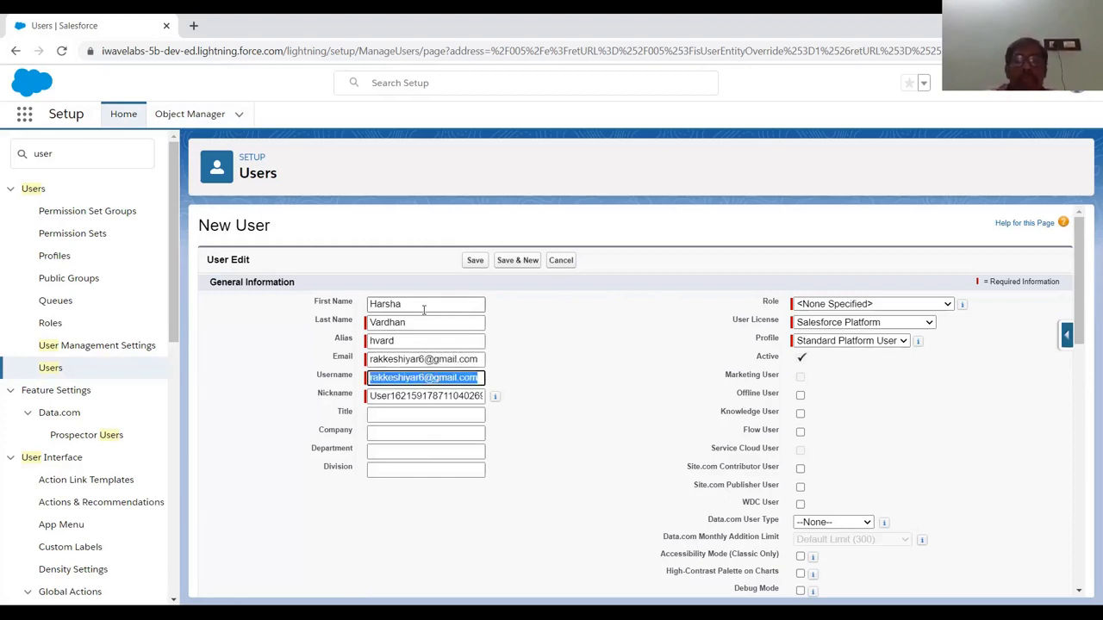
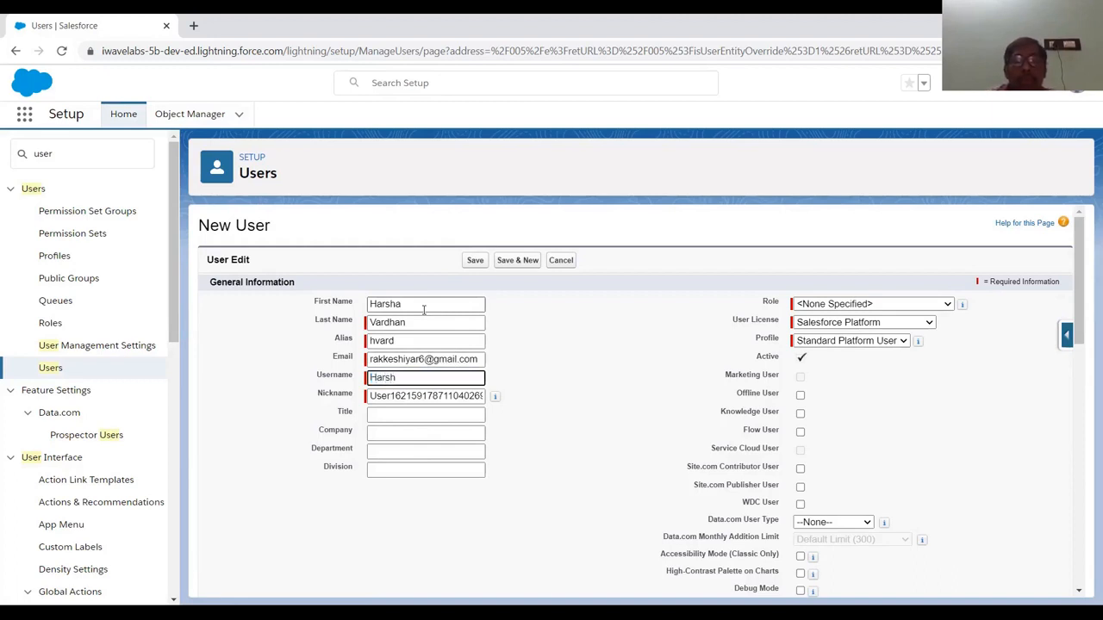
key(Tab)
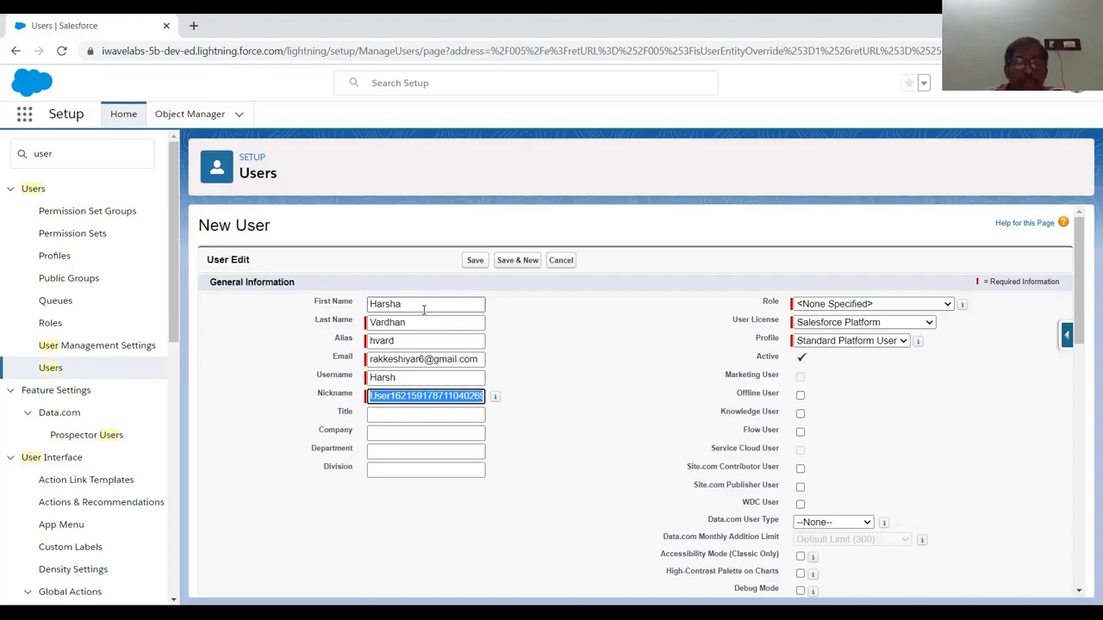
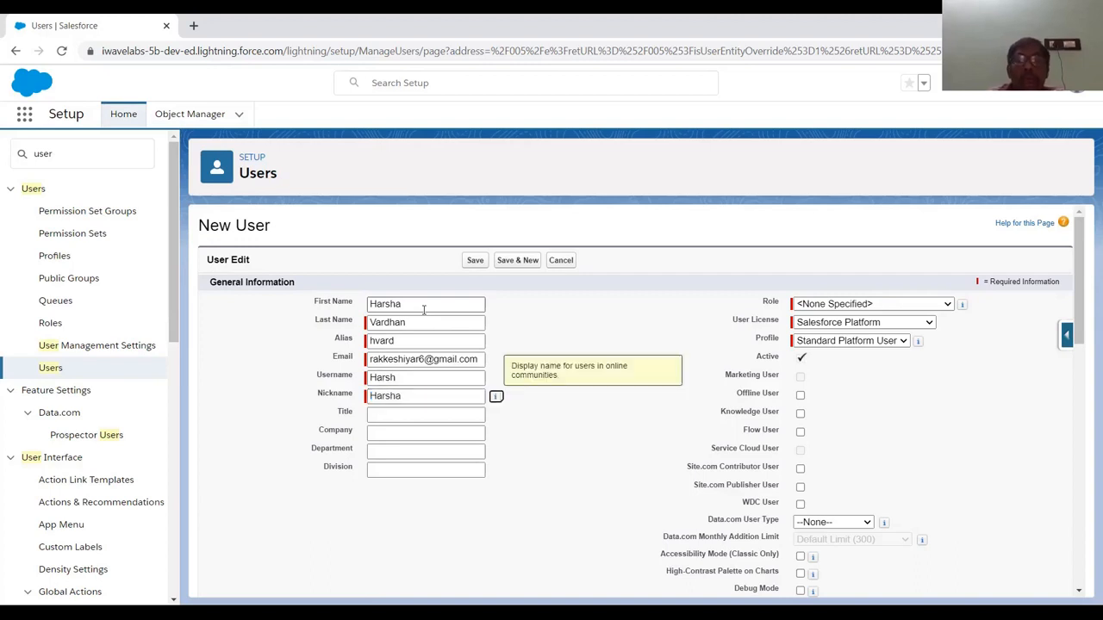
click(864, 304)
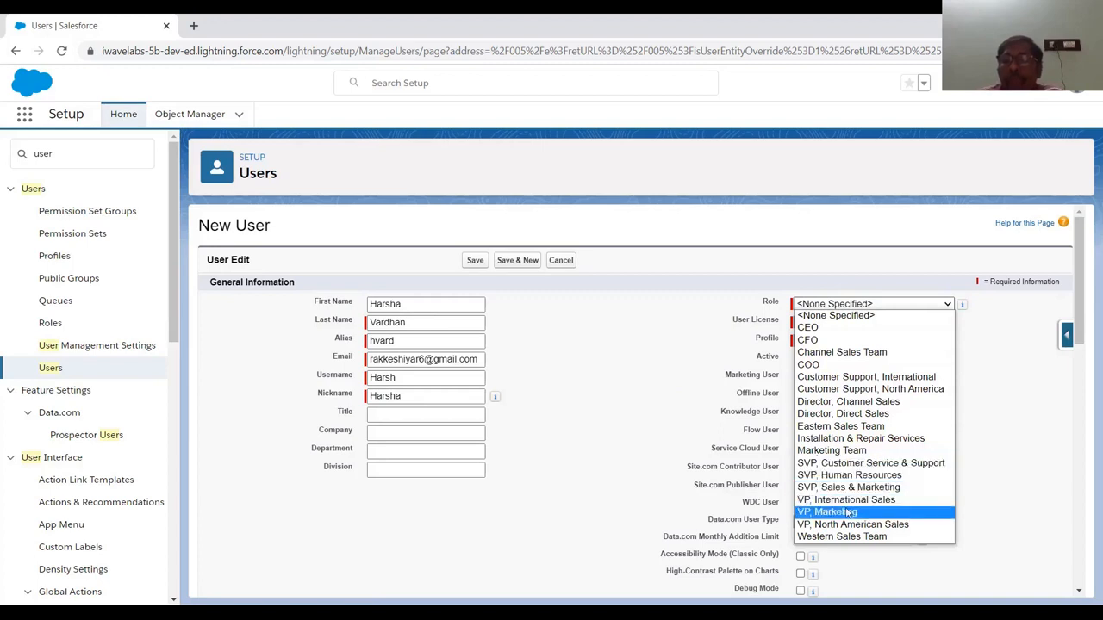
Set role VP, Marketing with the Salesforce Platform license, then scroll to Additional Information
click(849, 513)
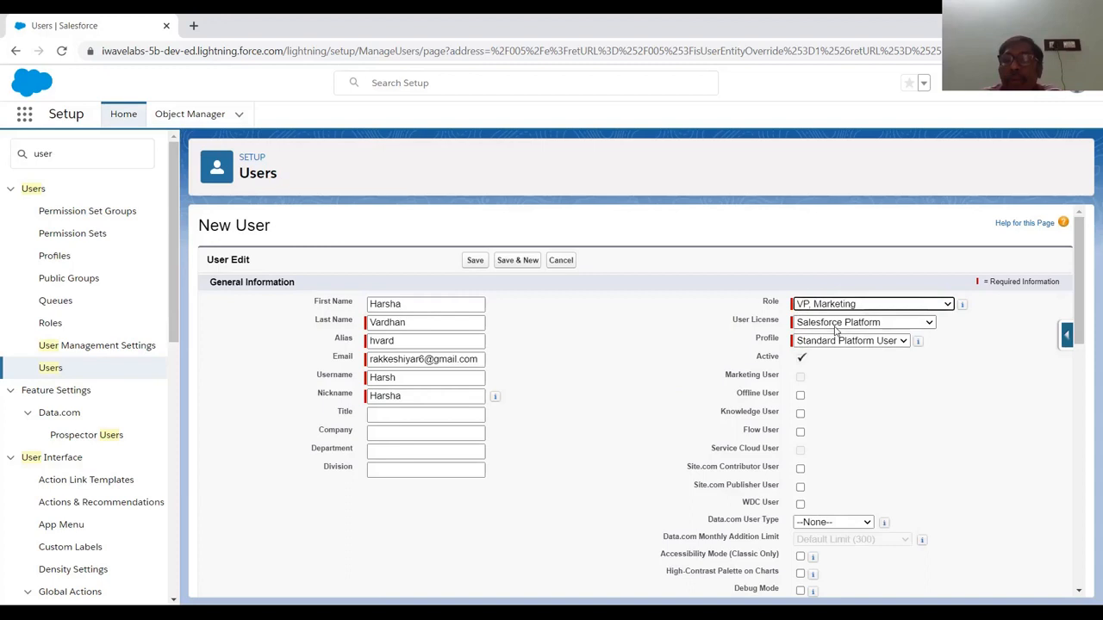
click(835, 326)
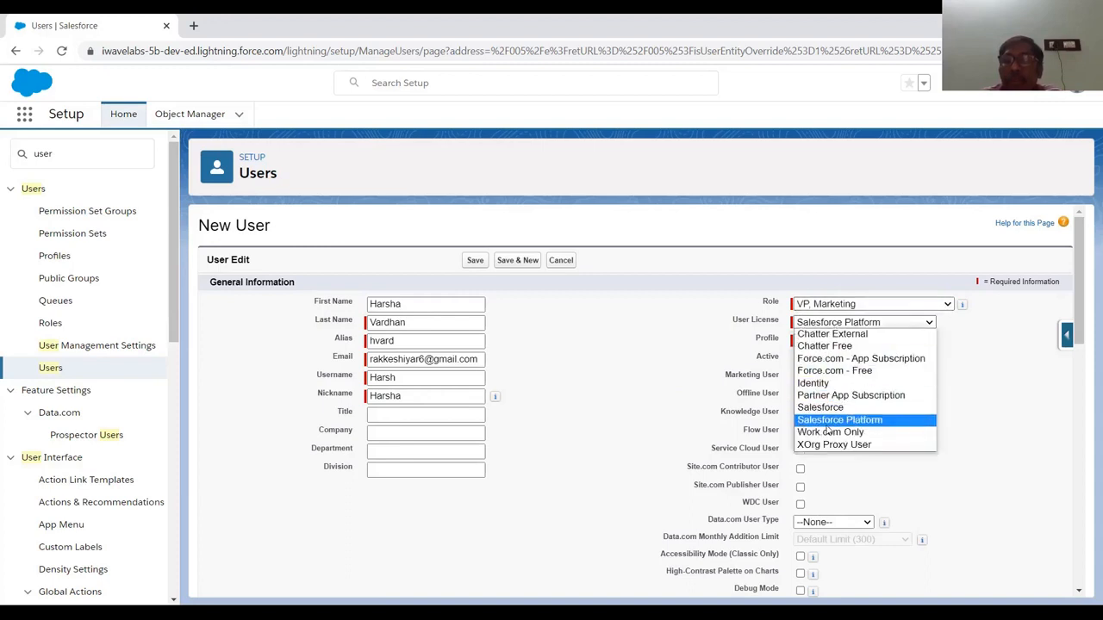
click(829, 421)
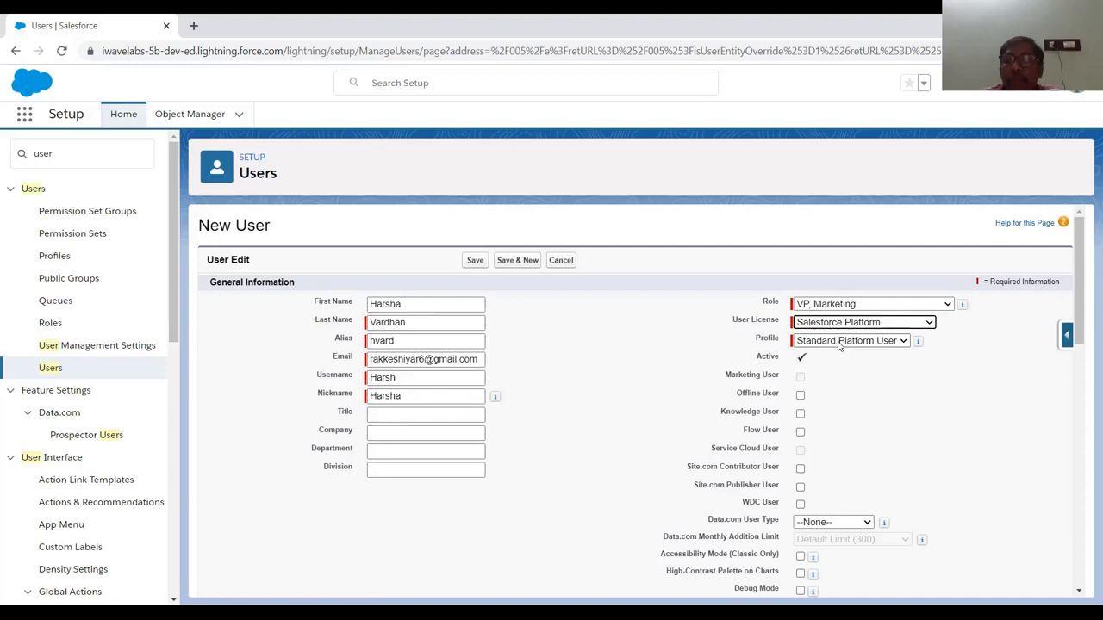
scroll(838, 418, down, 3)
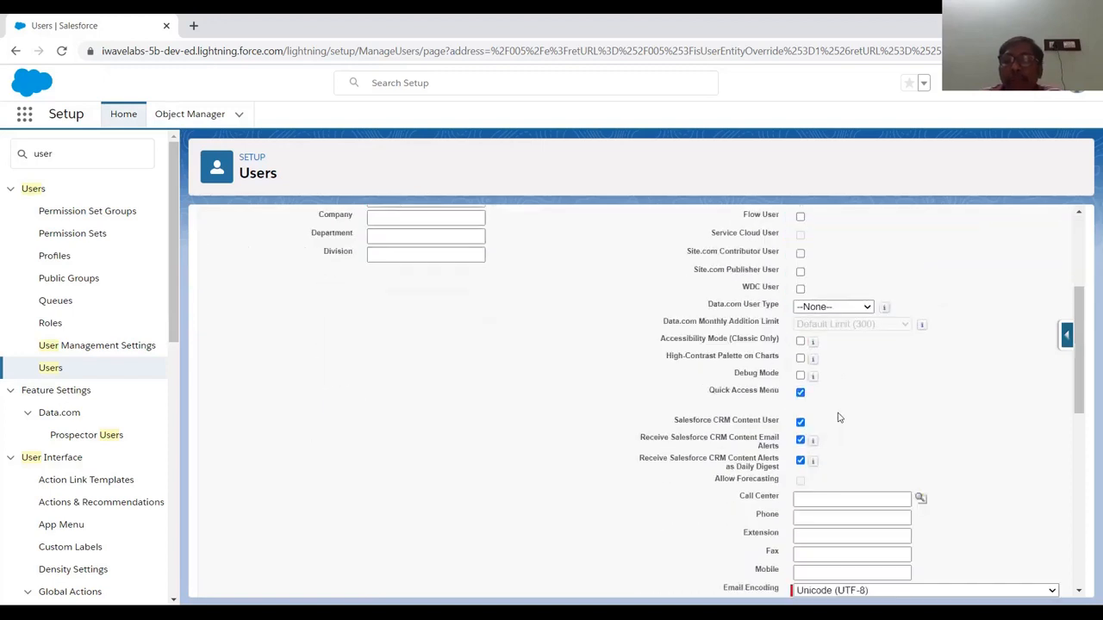
scroll(839, 418, down, 6)
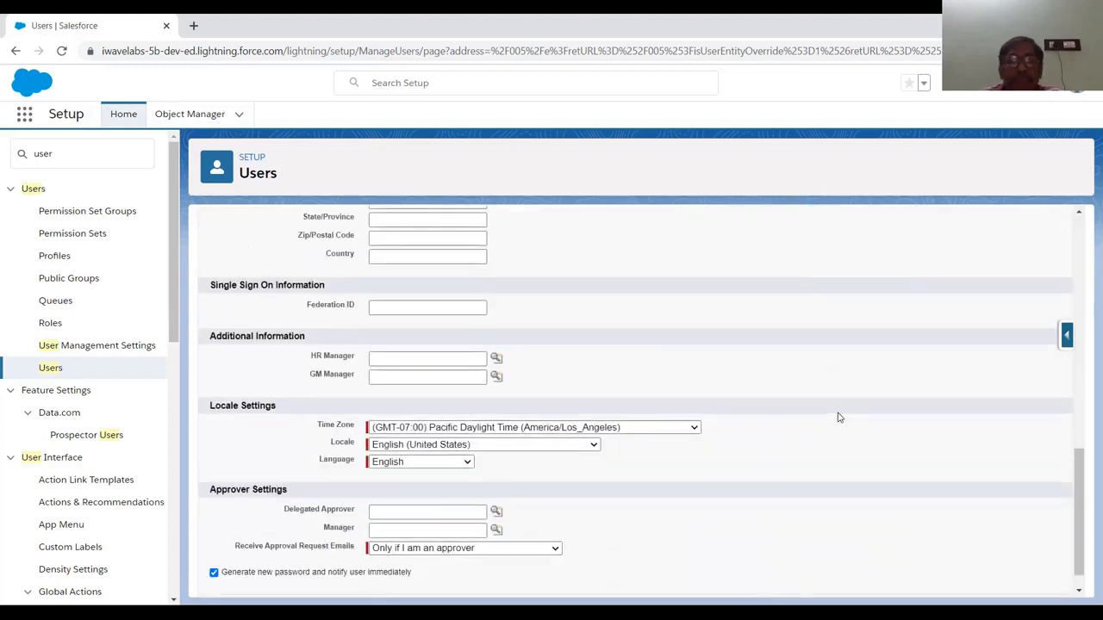
scroll(830, 398, down, 1)
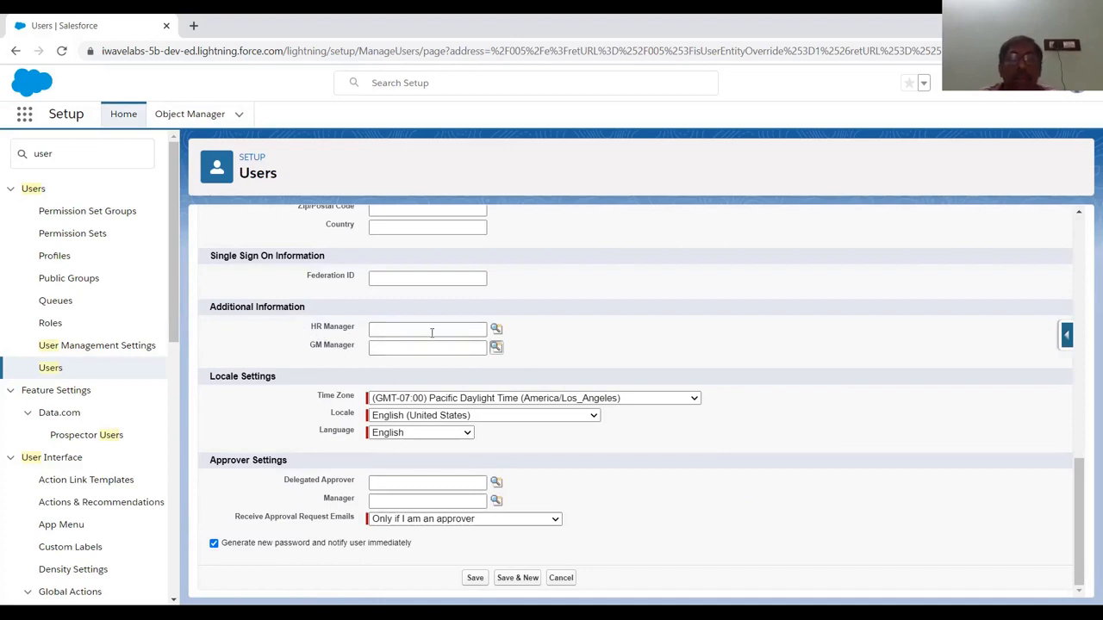
Choose an existing user from the GM Manager lookup's recently viewed results as the manager
click(495, 349)
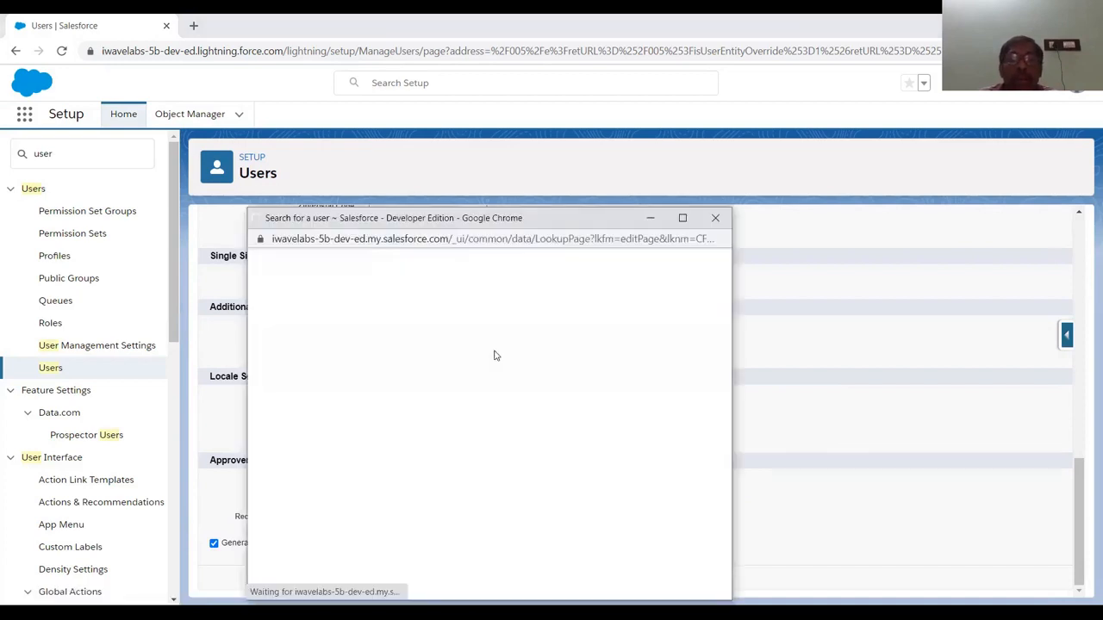
click(314, 391)
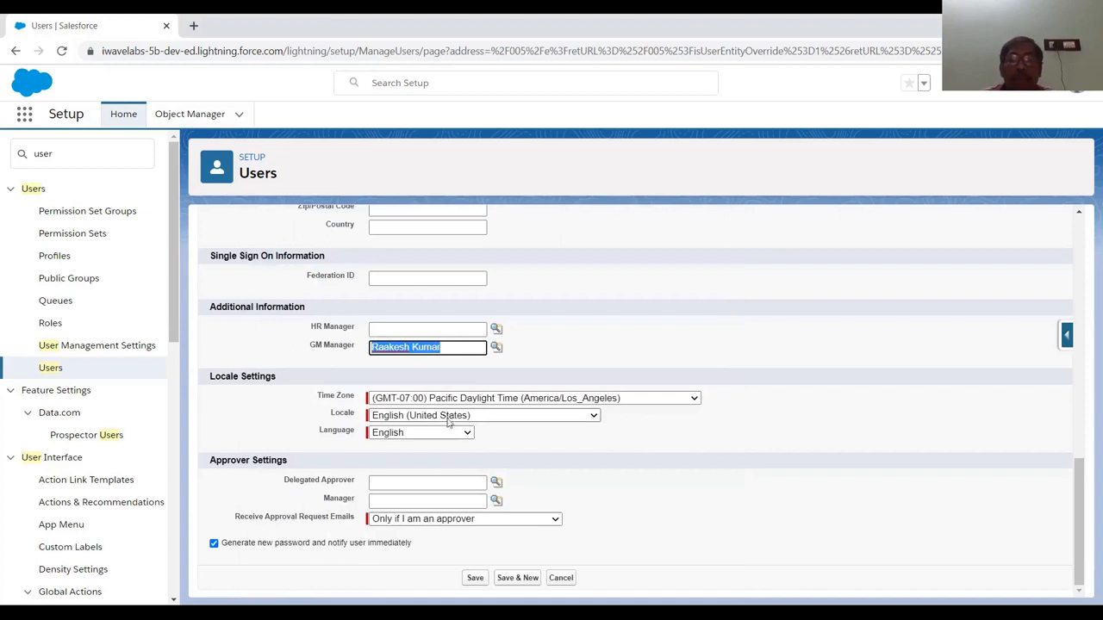
click(473, 580)
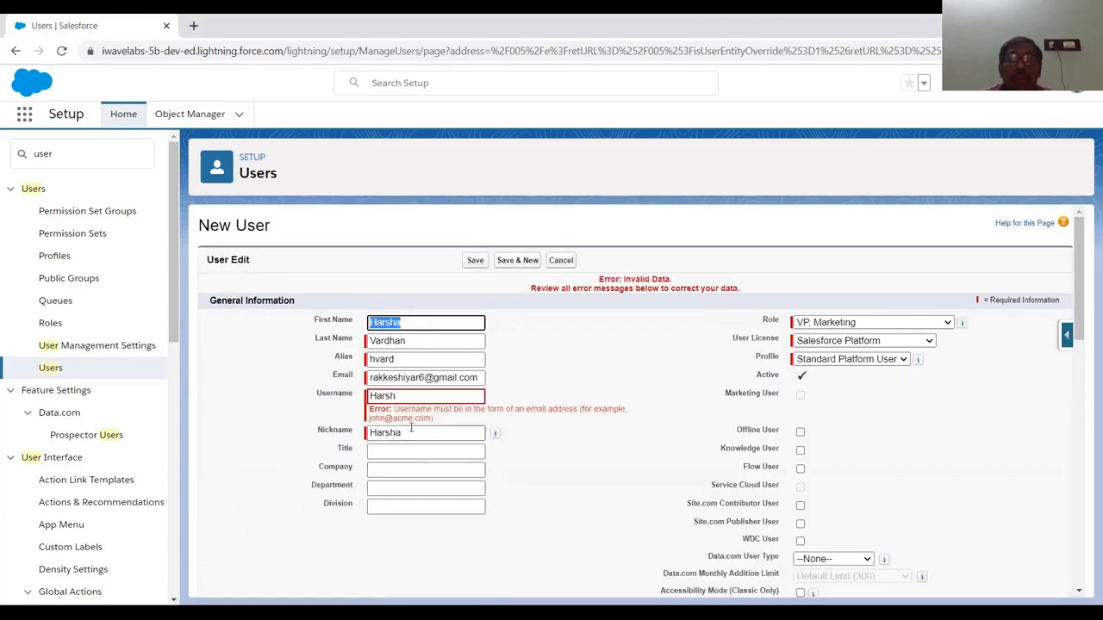
click(449, 399)
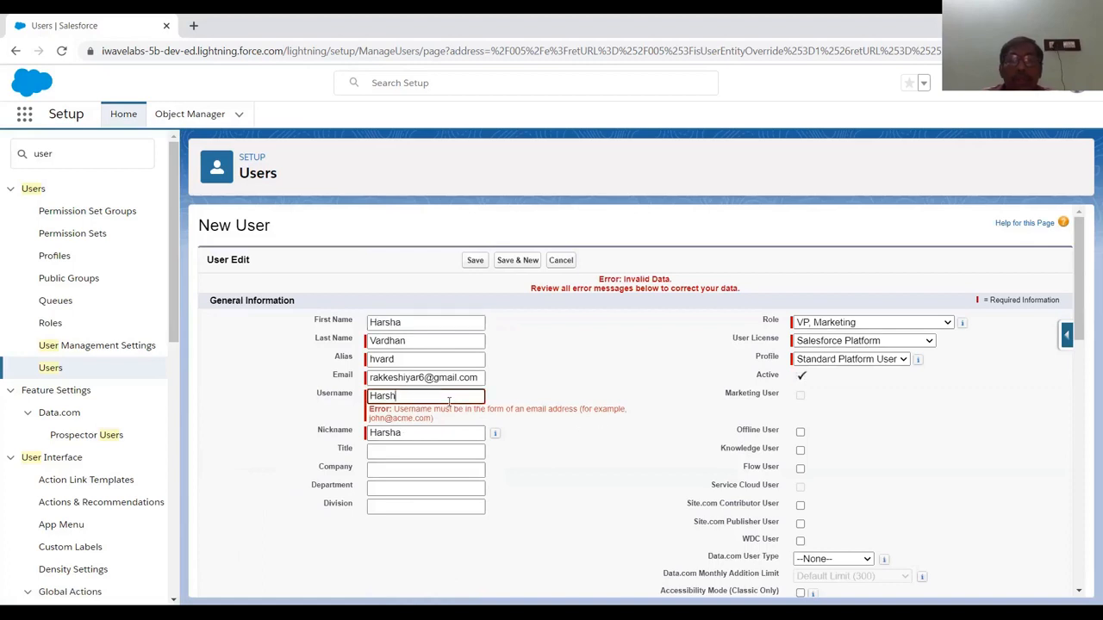
text(@gmail.com)
key(Tab)
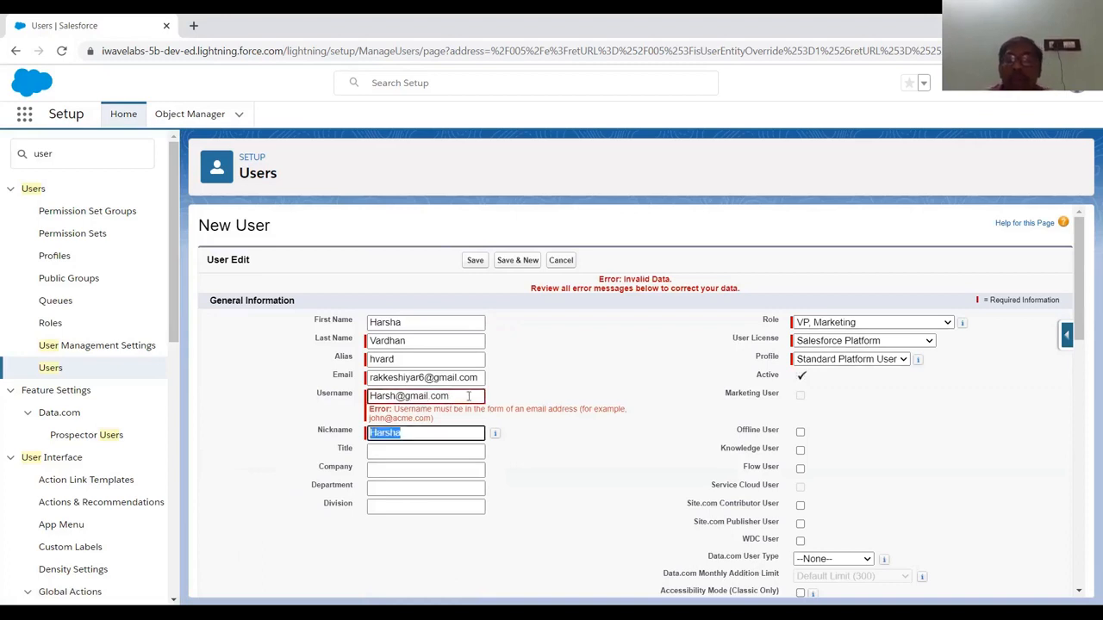
scroll(556, 398, down, 10)
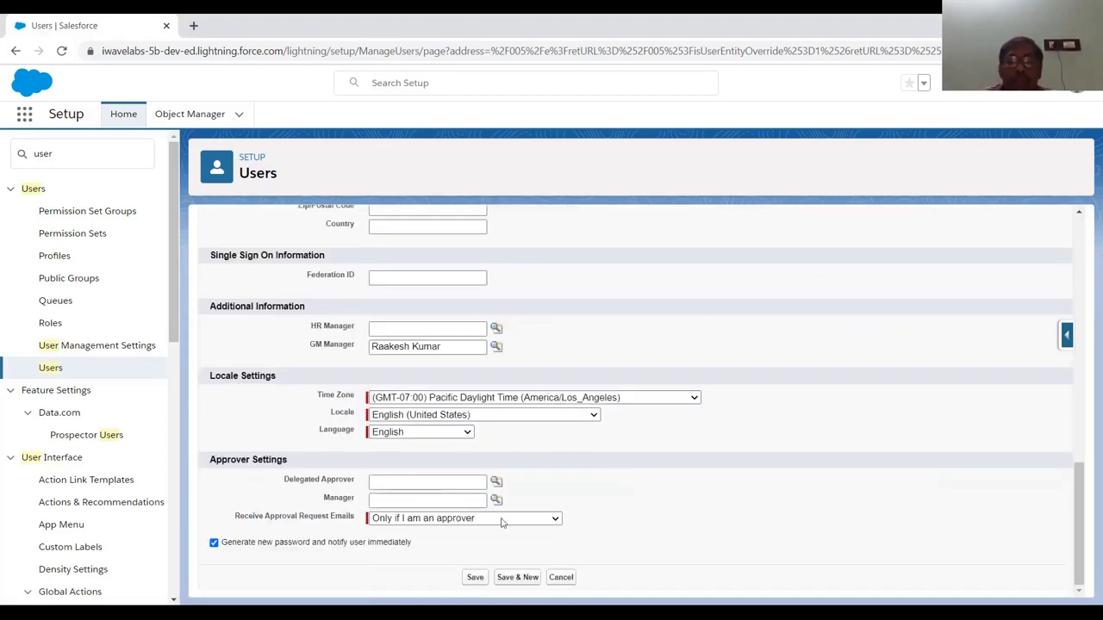
click(476, 578)
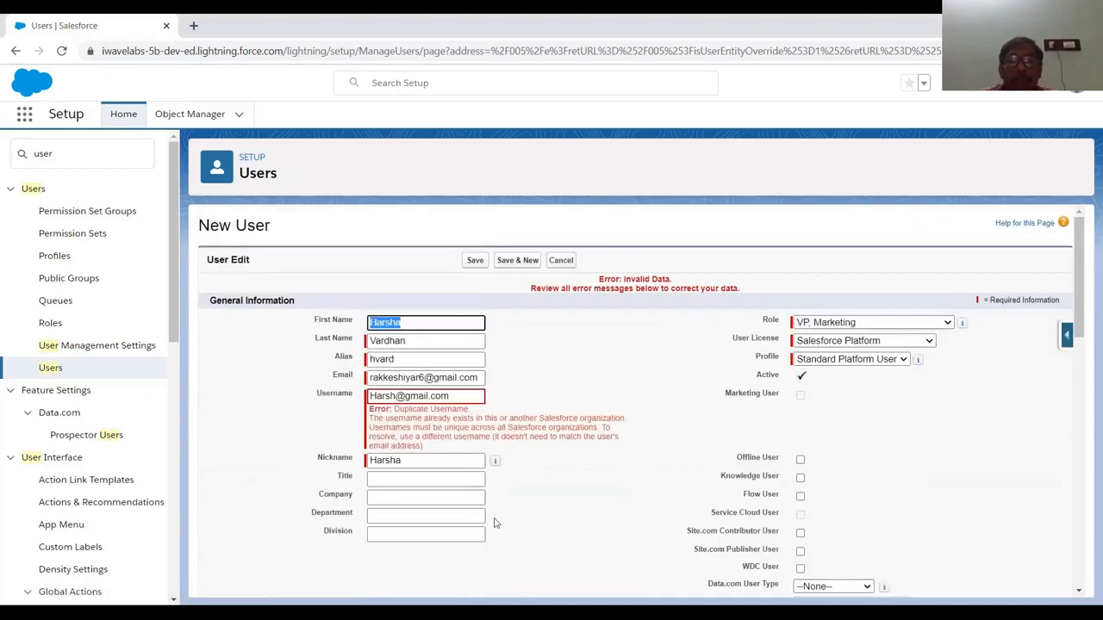
click(455, 398)
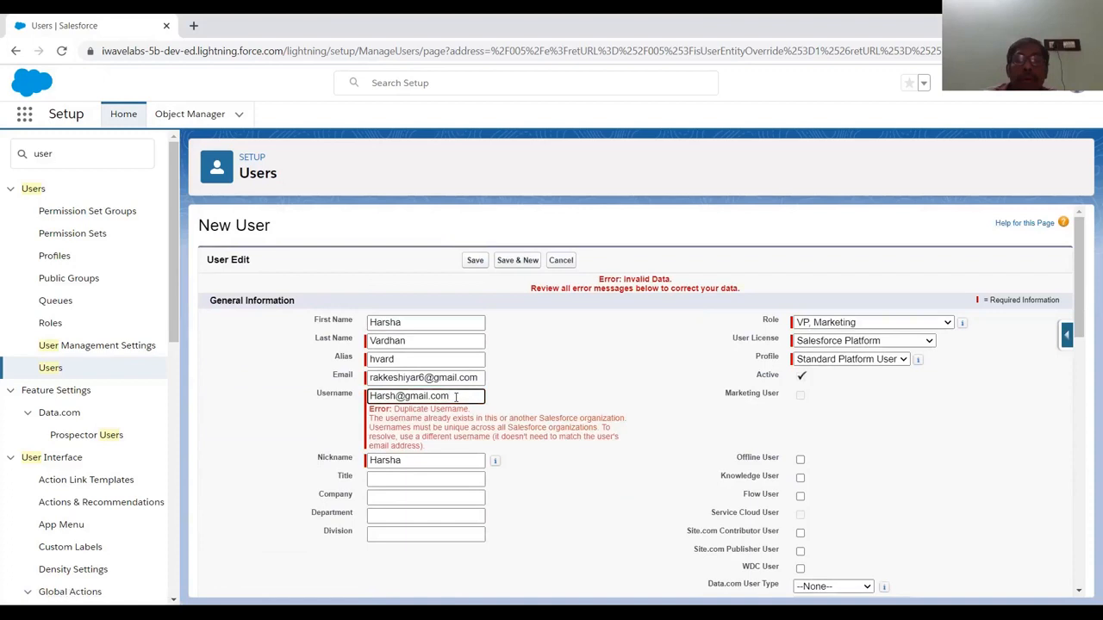
key(BackSpace)
key(BackSpace)
key(BackSpace)
key(BackSpace)
key(BackSpace)
key(BackSpace)
key(BackSpace)
key(BackSpace)
key(BackSpace)
key(BackSpace)
key(BackSpace)
key(BackSpace)
key(BackSpace)
key(BackSpace)
key(BackSpace)
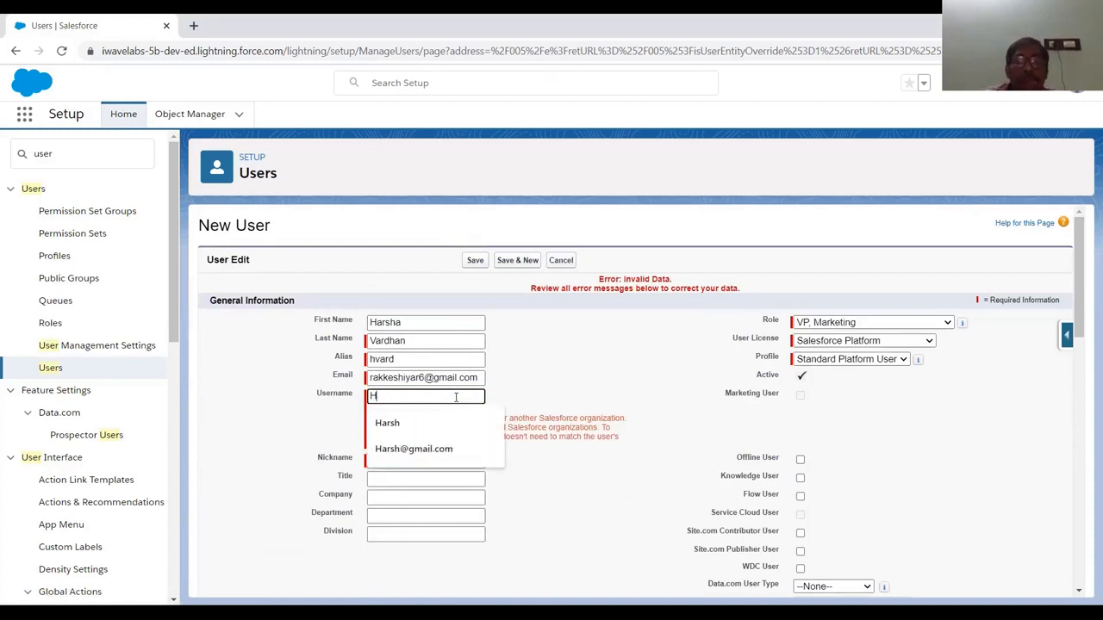
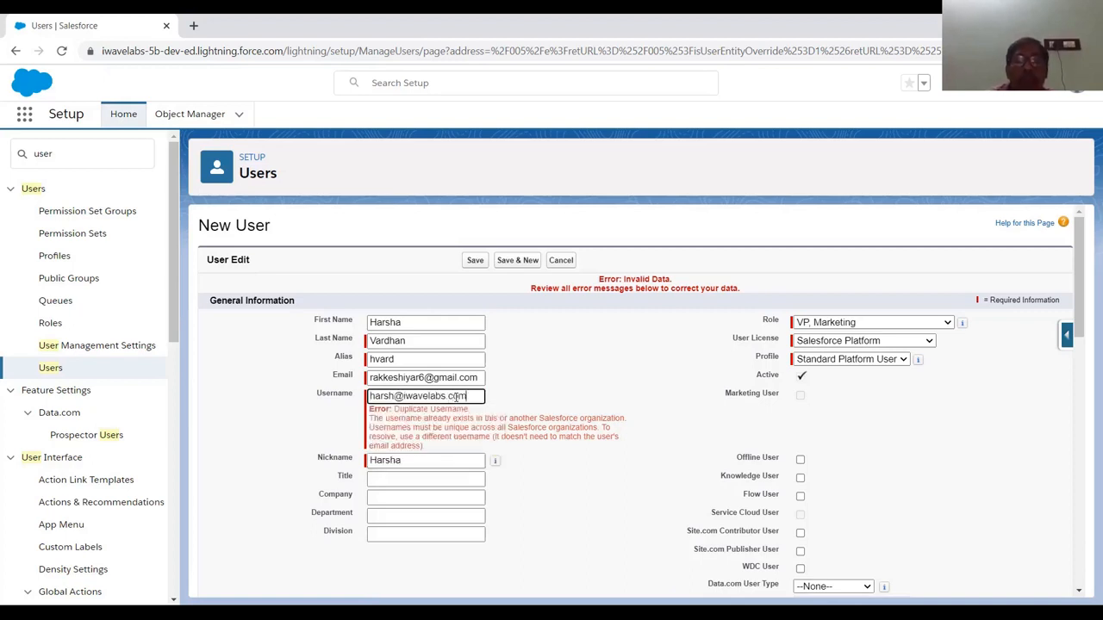
scroll(700, 358, down, 10)
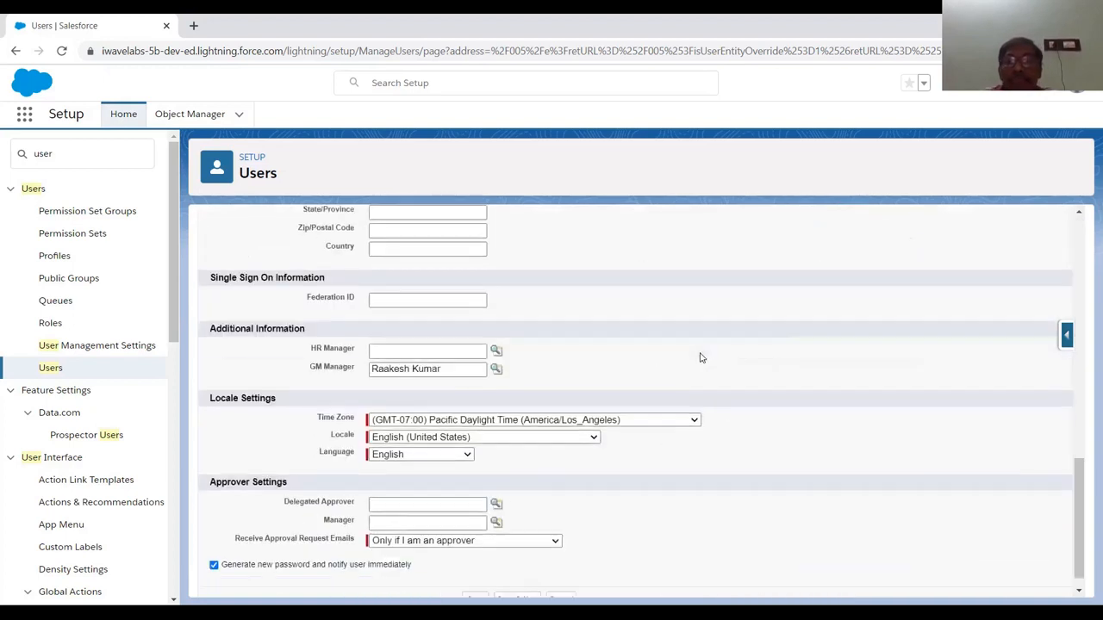
click(473, 579)
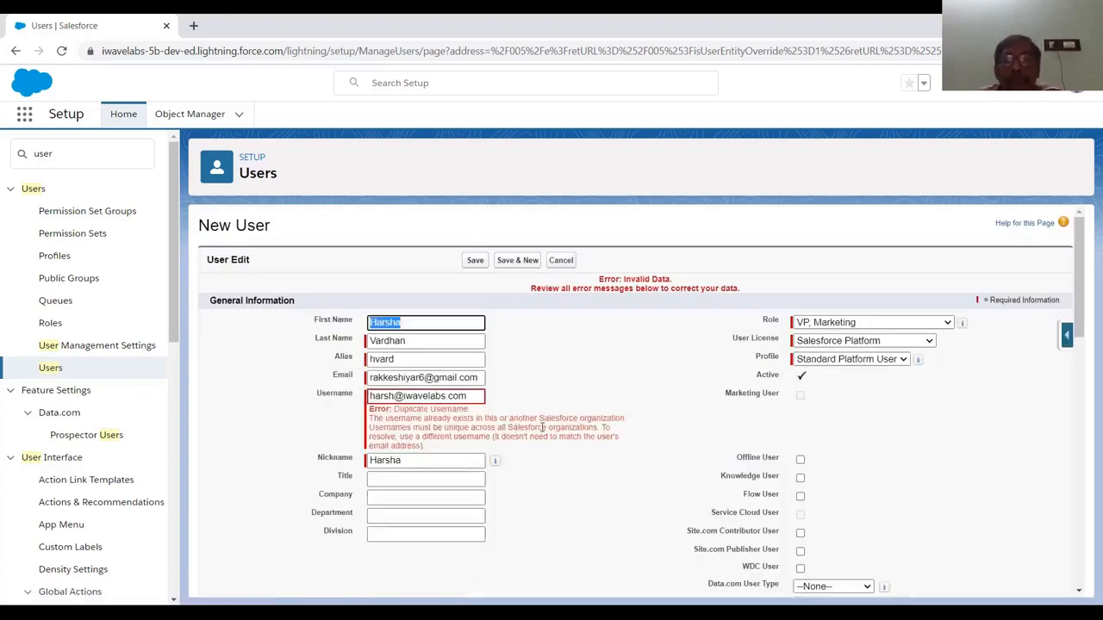
click(471, 394)
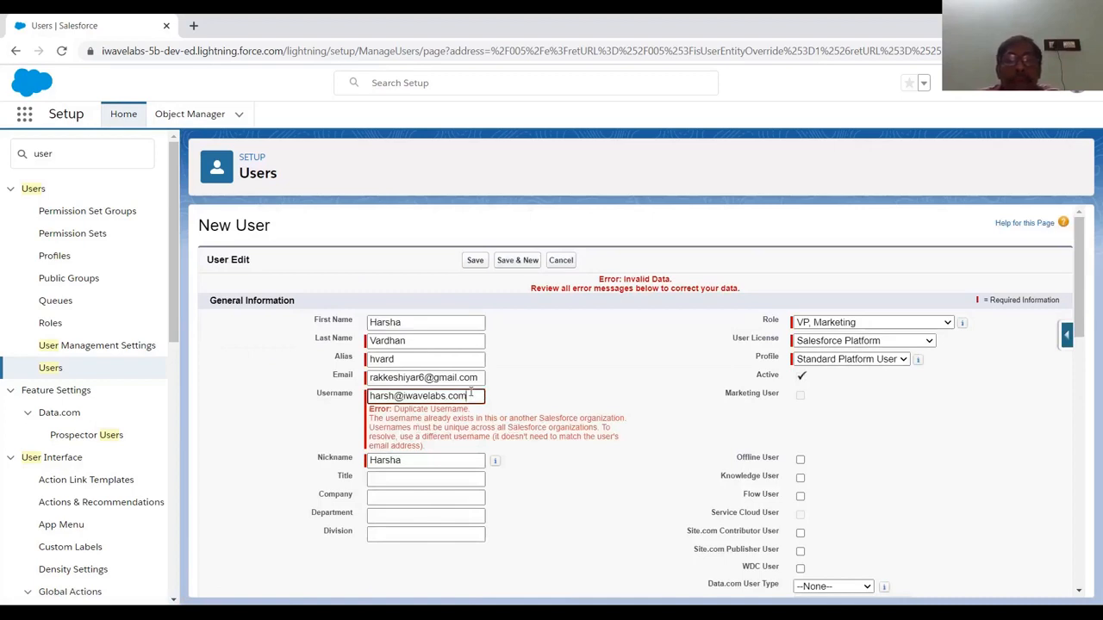
click(436, 325)
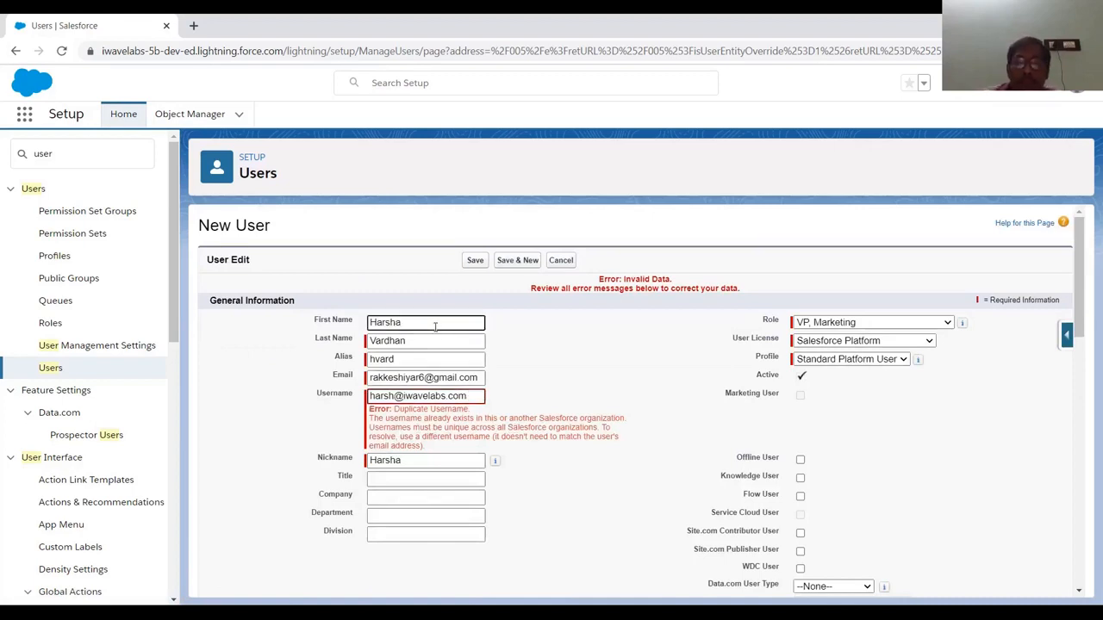
Replace the first name with the new person's first name
key(ctrl+a)
text(H)
key(BackSpace)
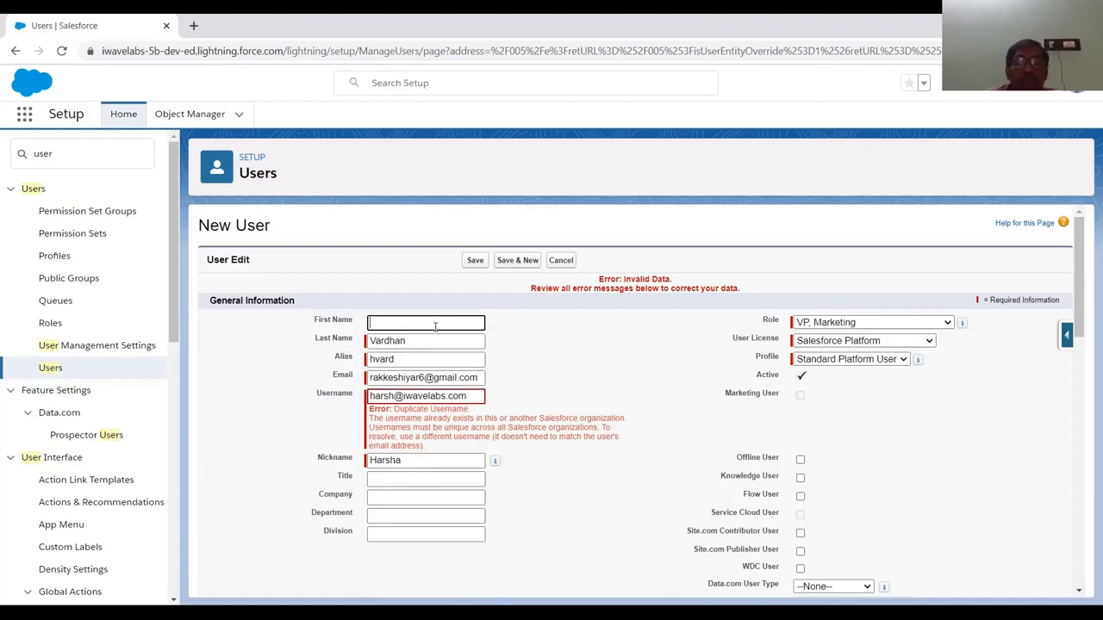
text(Golf)
text(i)
key(Tab)
key(Tab)
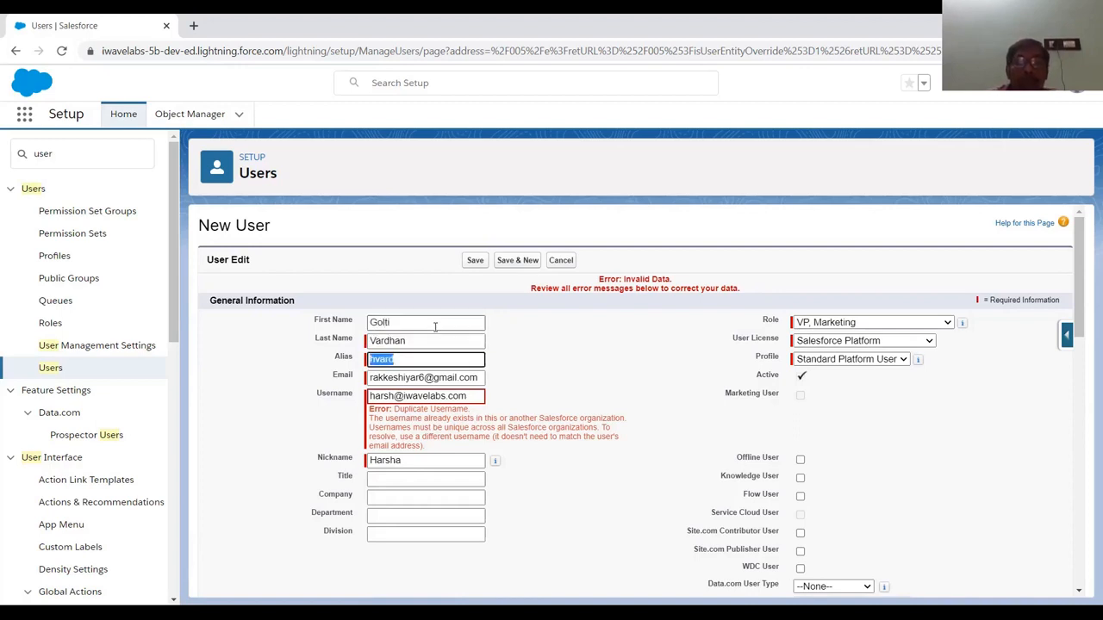
key(BackSpace)
click(453, 323)
key(Tab)
key(Tab)
text(golti)
key(Tab)
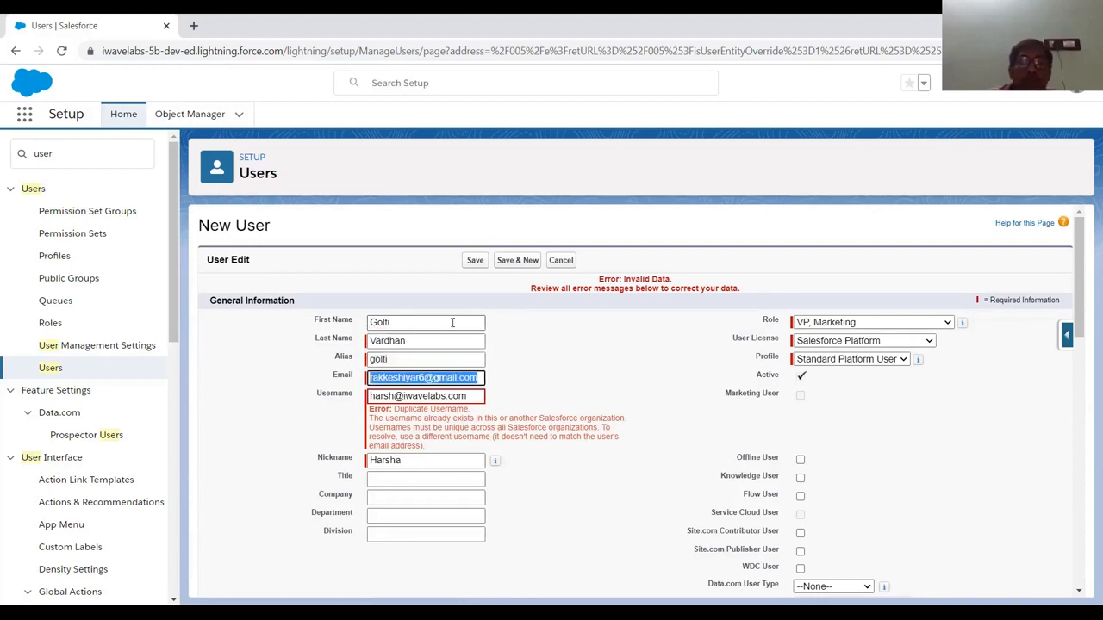
key(Tab)
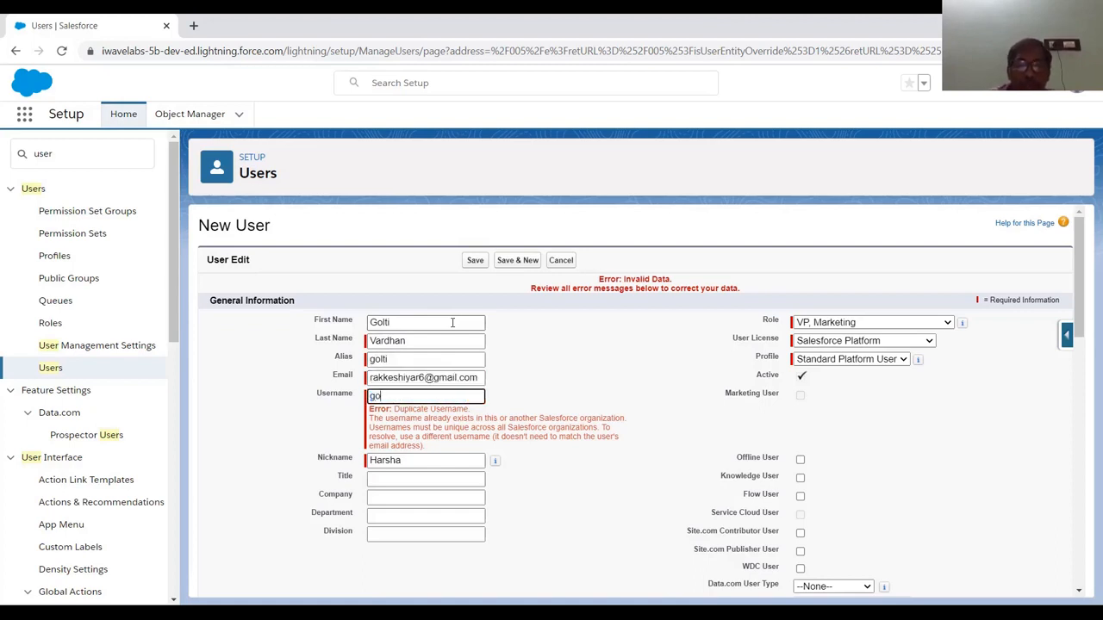
key(Tab)
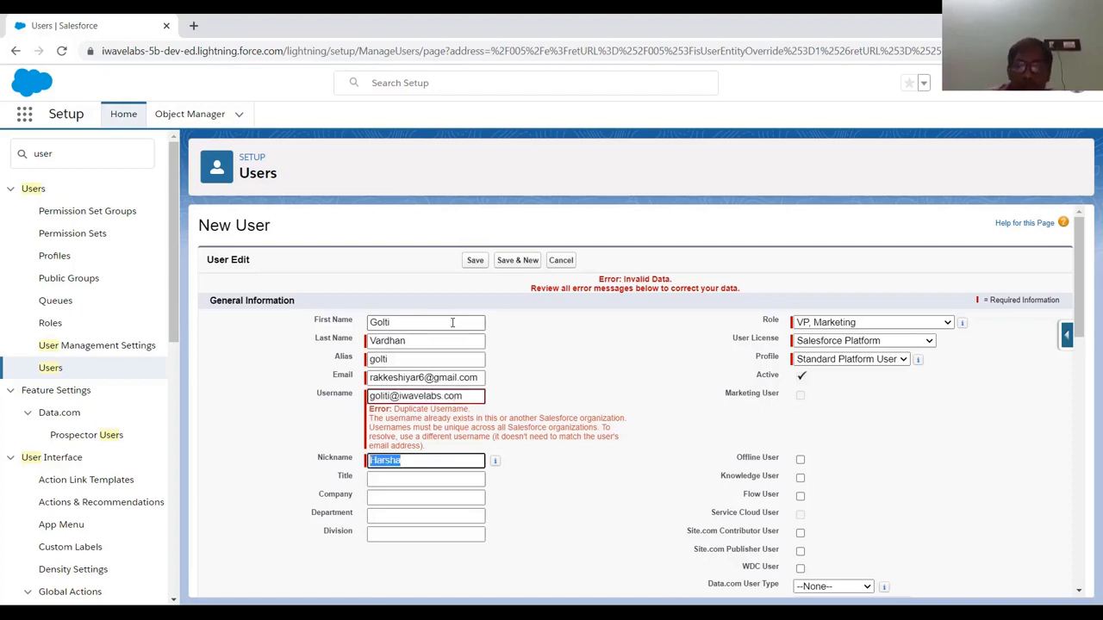
text(goltiv)
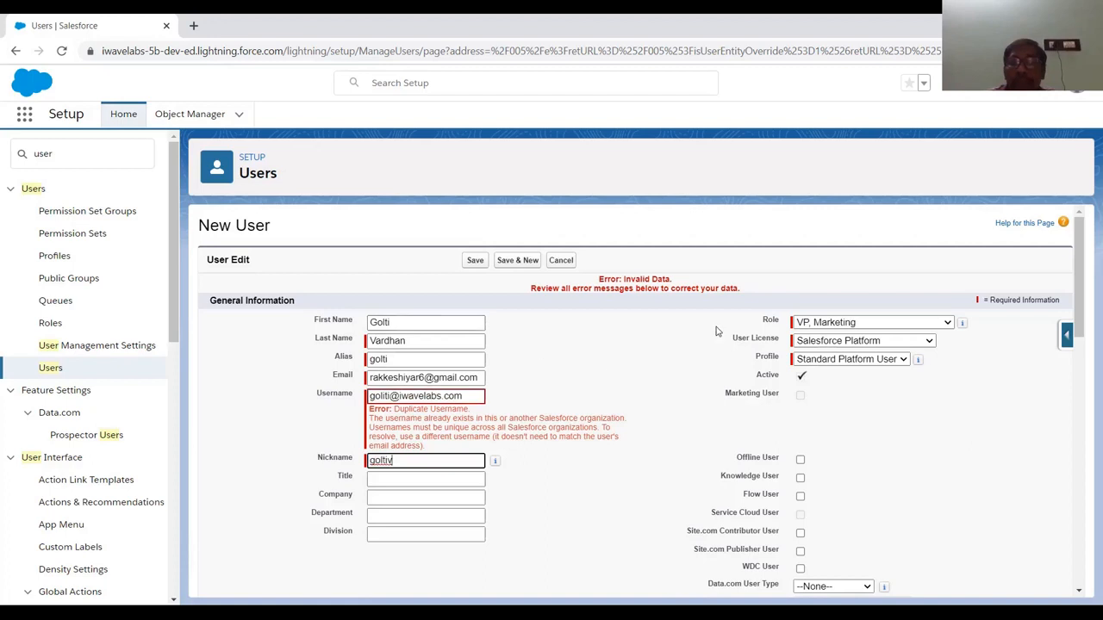
scroll(655, 345, down, 3)
scroll(715, 334, down, 10)
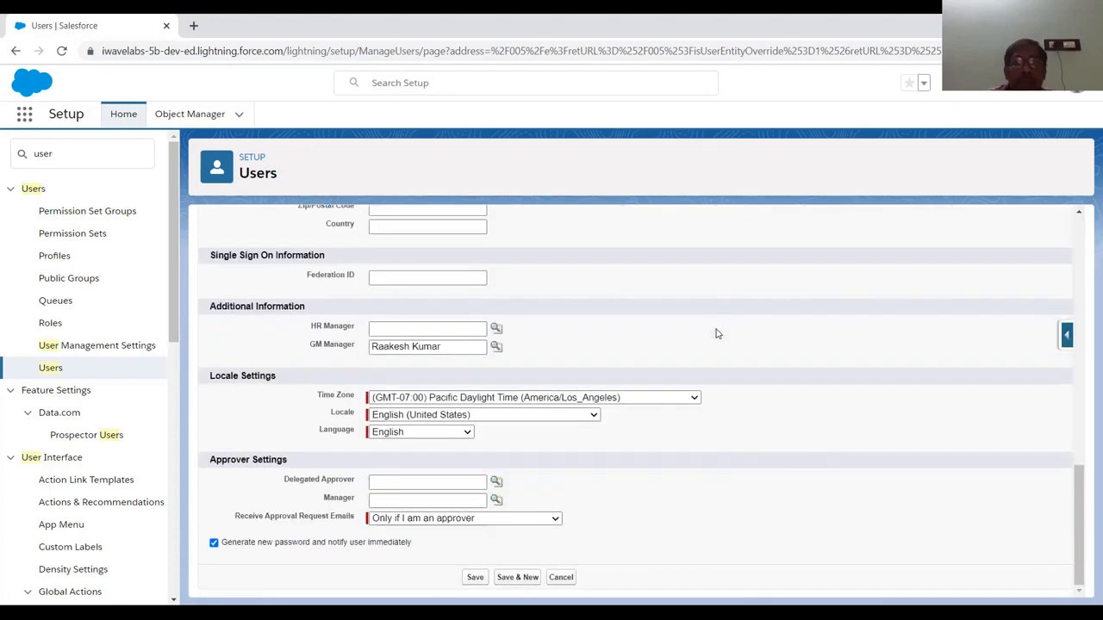
Save the user and confirm it appears in All Users as VP, Marketing, Standard Platform User
click(483, 582)
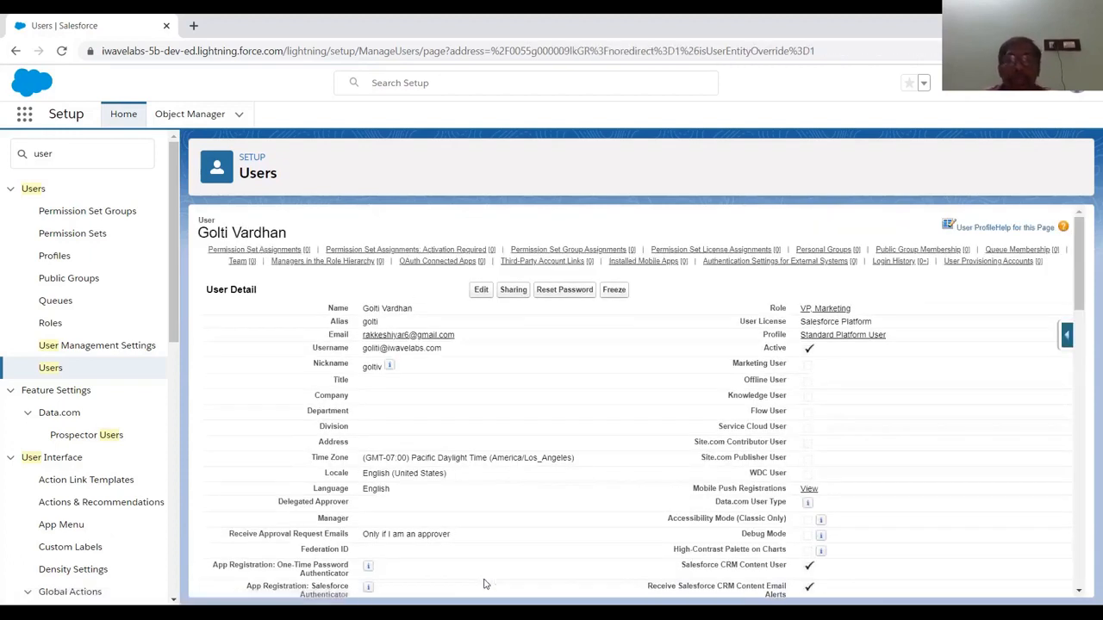
click(42, 380)
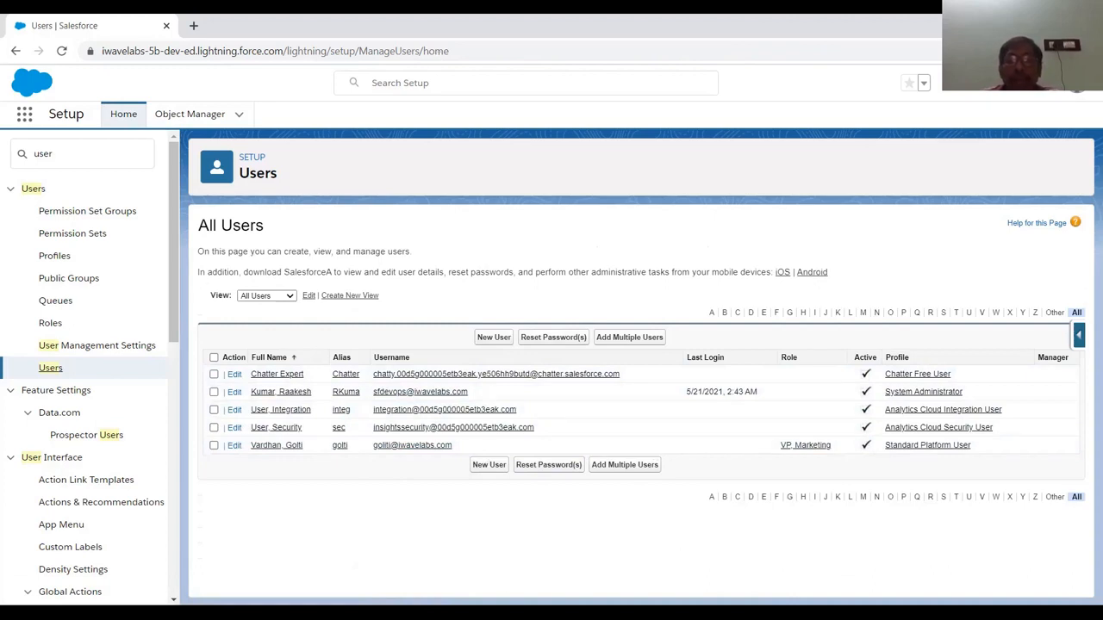
Return to the slide deck and advance to the iWave Labs closing slide
key(alt+Tab)
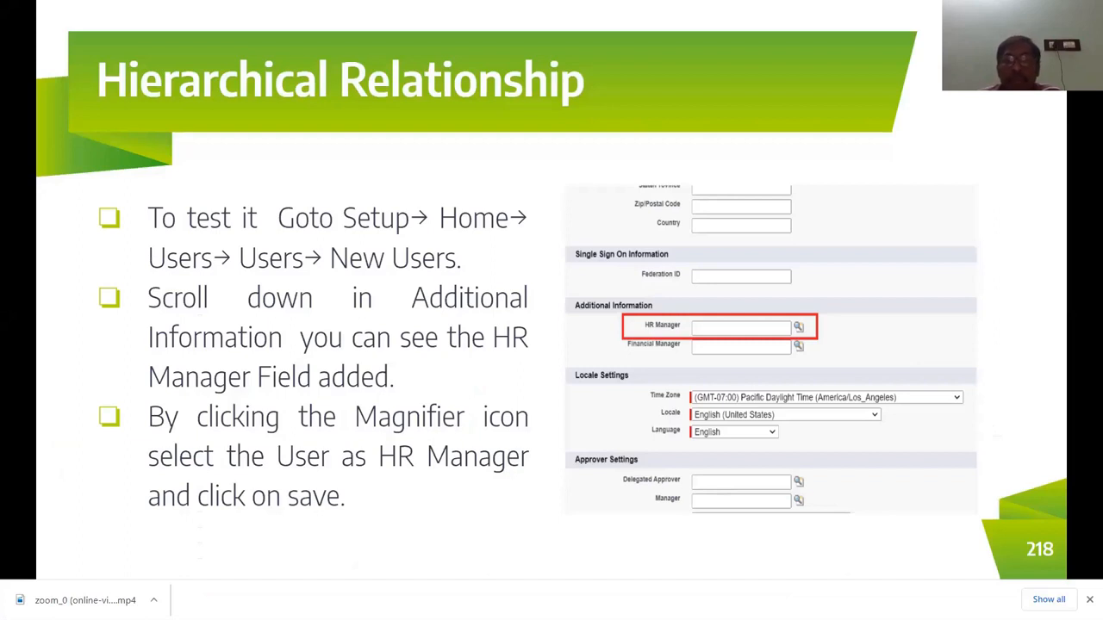
key(Right)
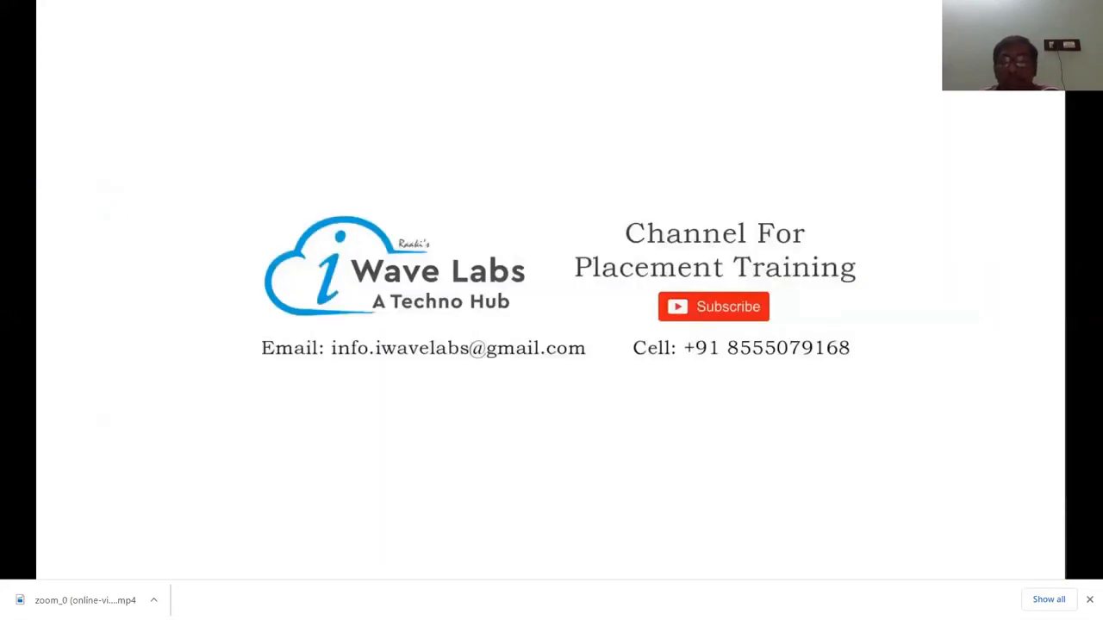